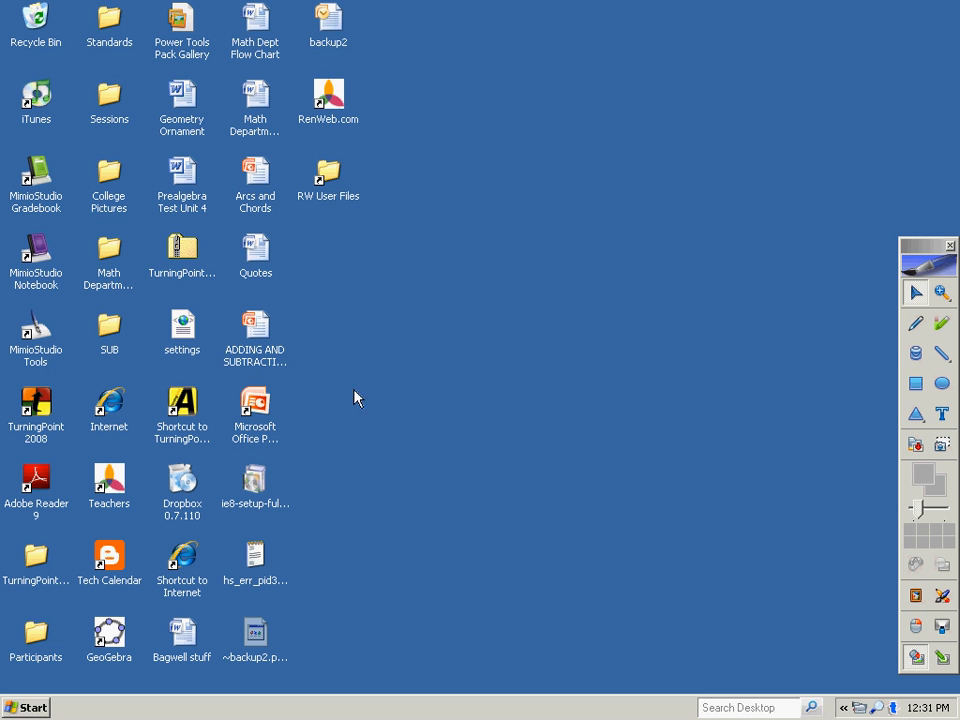
# - Open the Teachers login page from its desktop shortcut and view only its securely delivered content
pyautogui.doubleClick(107, 482)
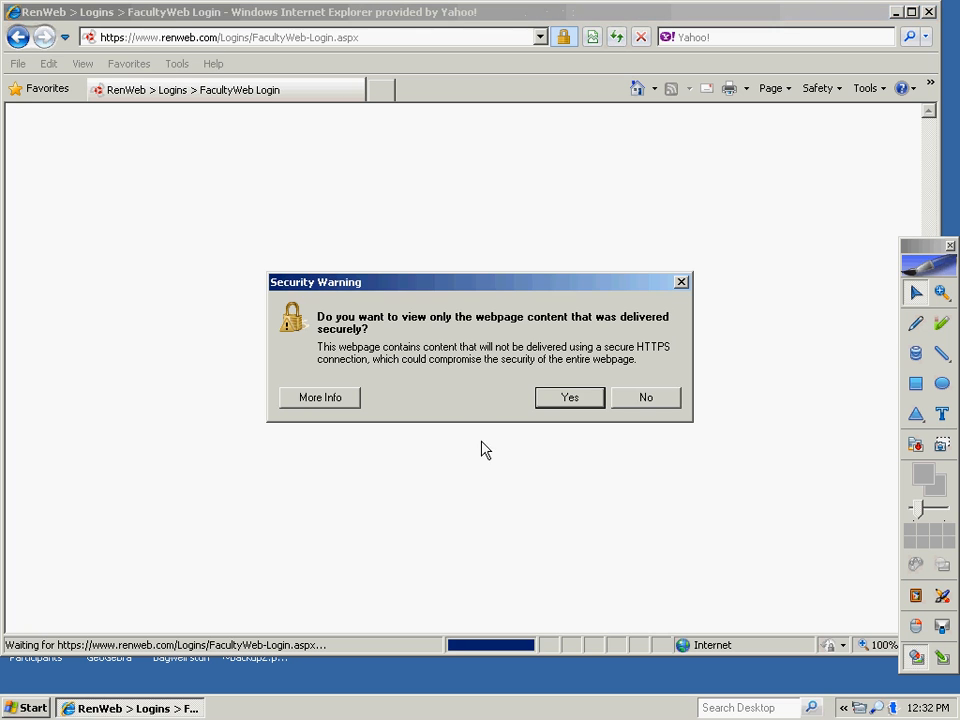
pyautogui.click(559, 400)
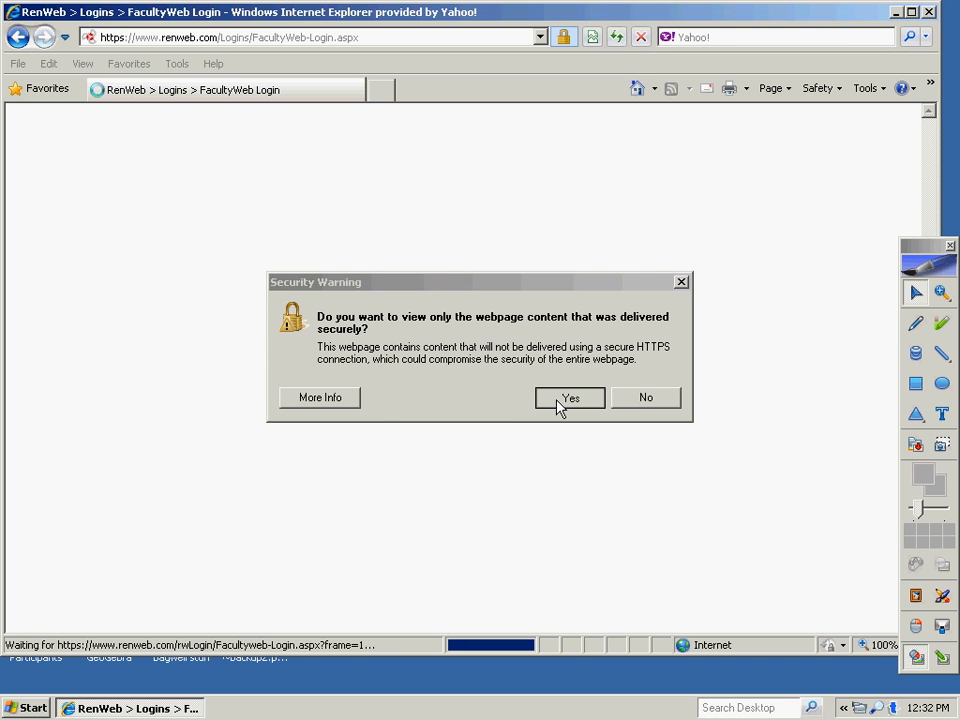
pyautogui.click(291, 361)
pyautogui.write('phil')
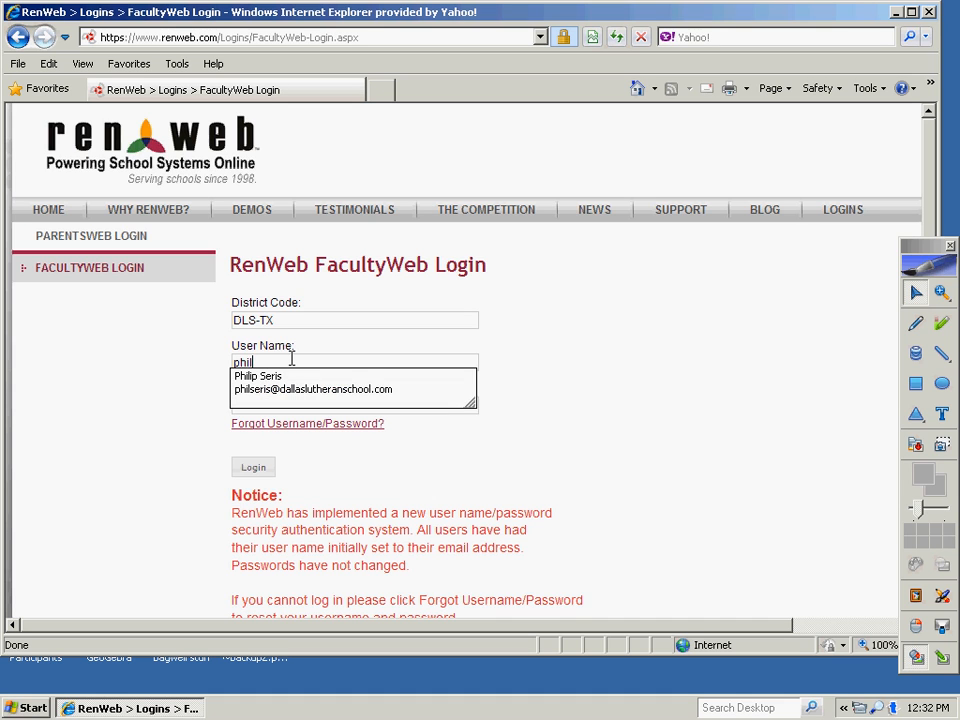
pyautogui.press('Down')
pyautogui.press('Return')
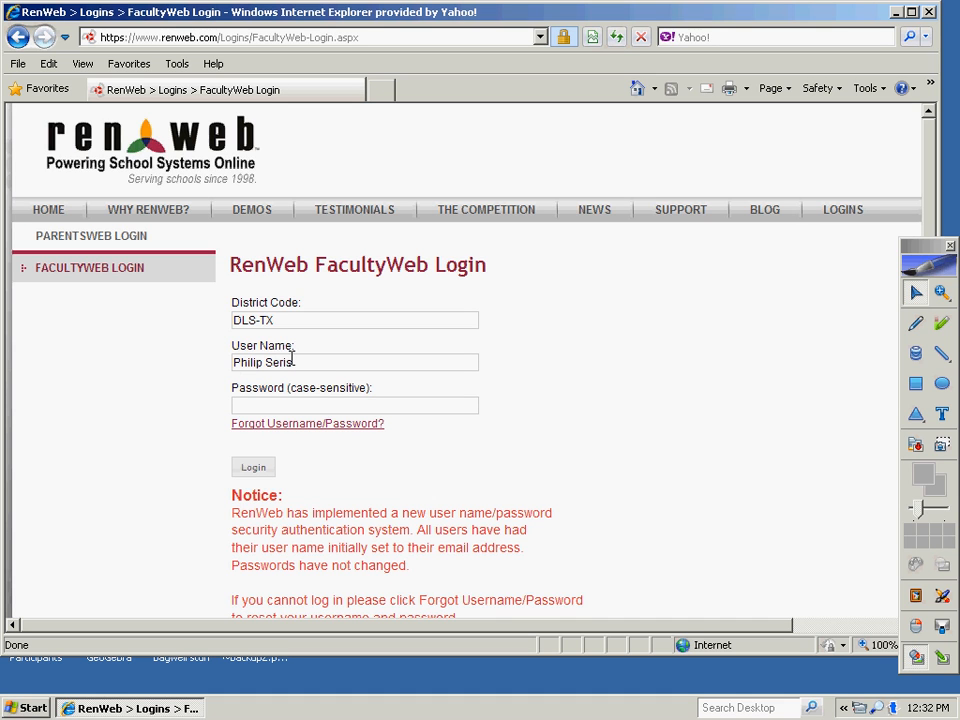
# - Replace the user name with the account's e-mail, enter the account password and log in to FacultyWeb
pyautogui.moveTo(291, 361); pyautogui.dragTo(238, 370)
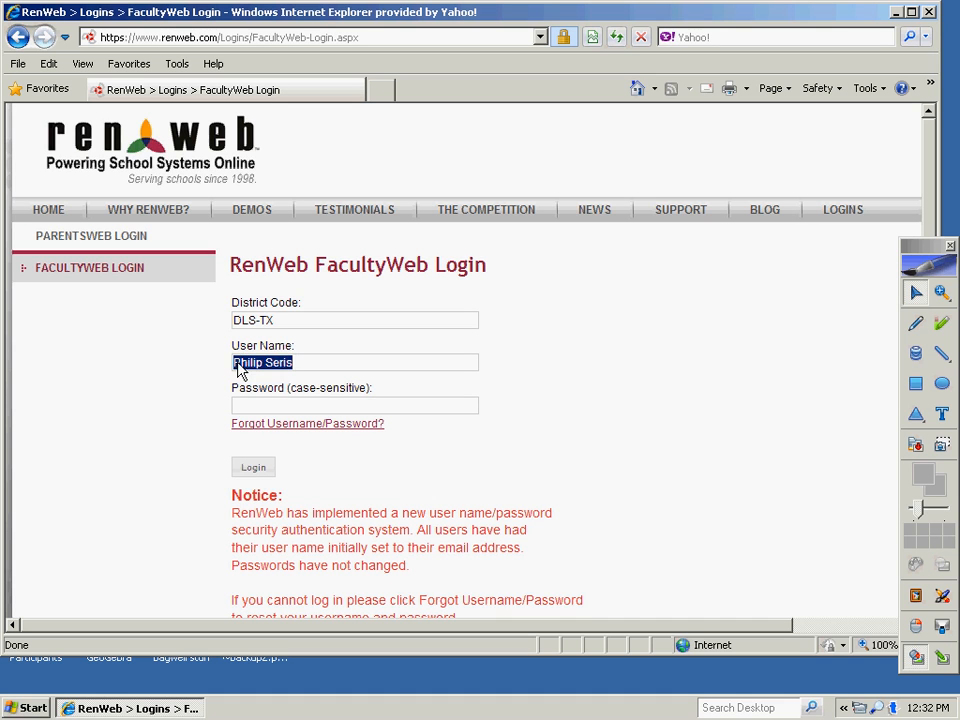
pyautogui.write('phil')
pyautogui.press('Down')
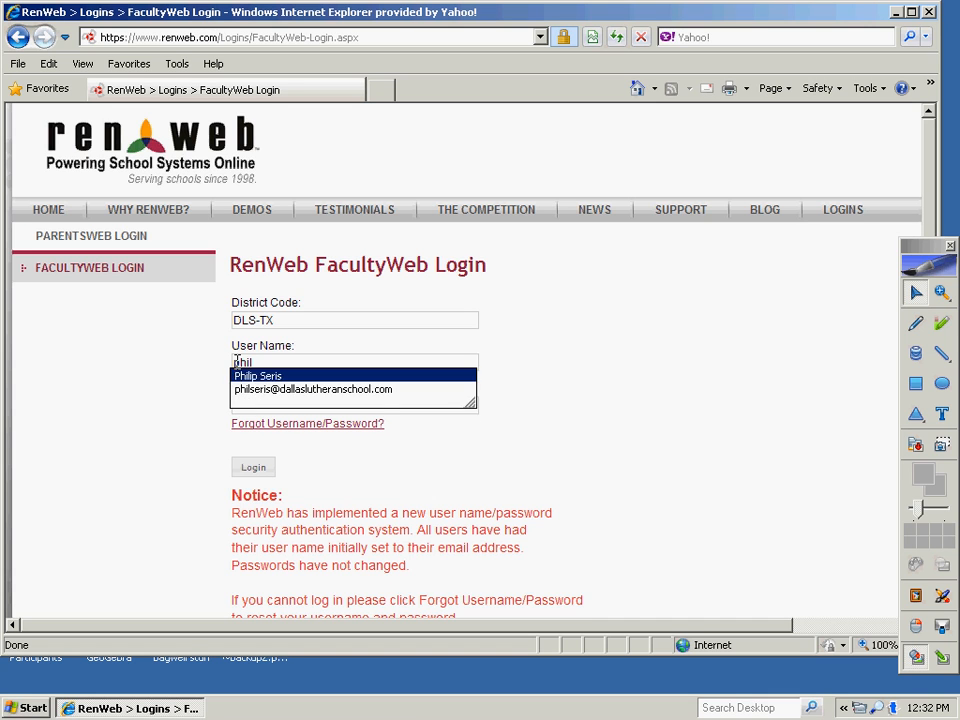
pyautogui.press('Down')
pyautogui.press('Return')
pyautogui.write('*********')
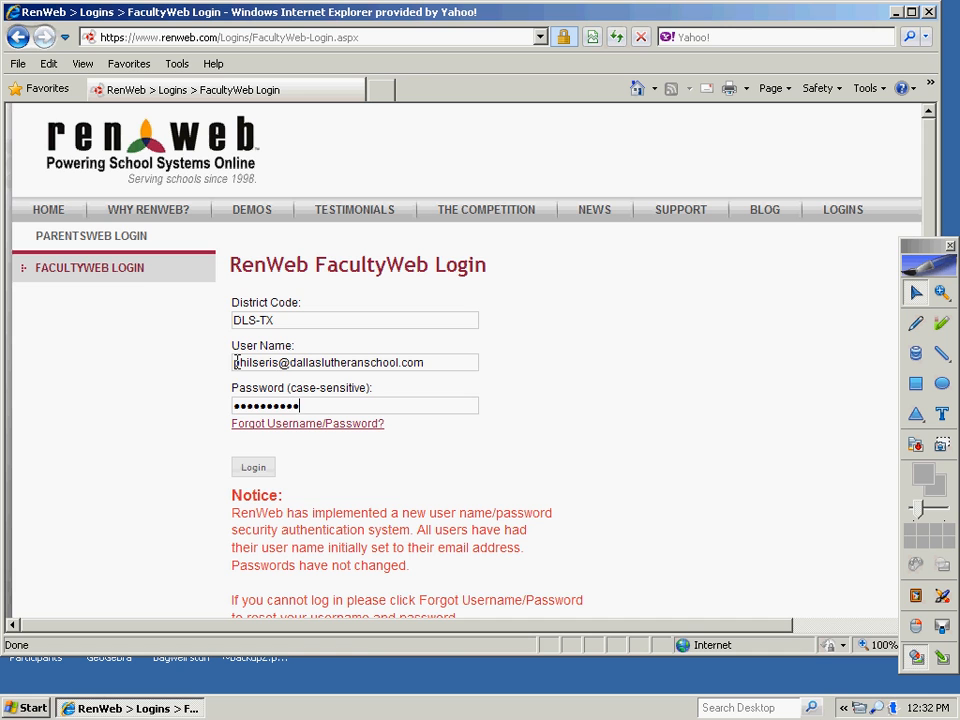
pyautogui.press('Return')
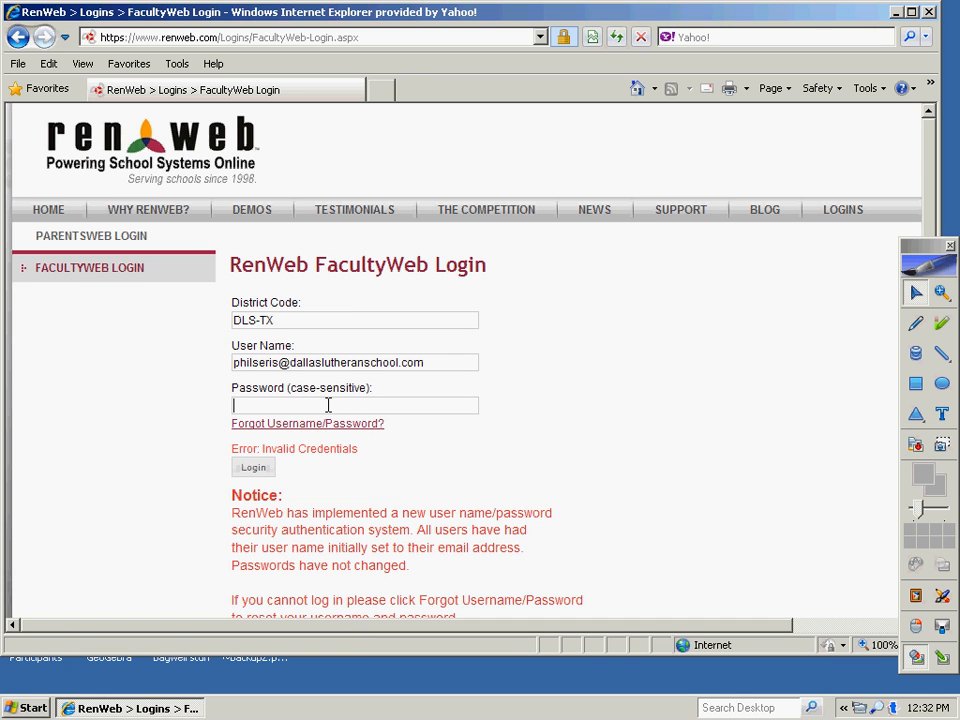
pyautogui.write('***********')
pyautogui.press('Return')
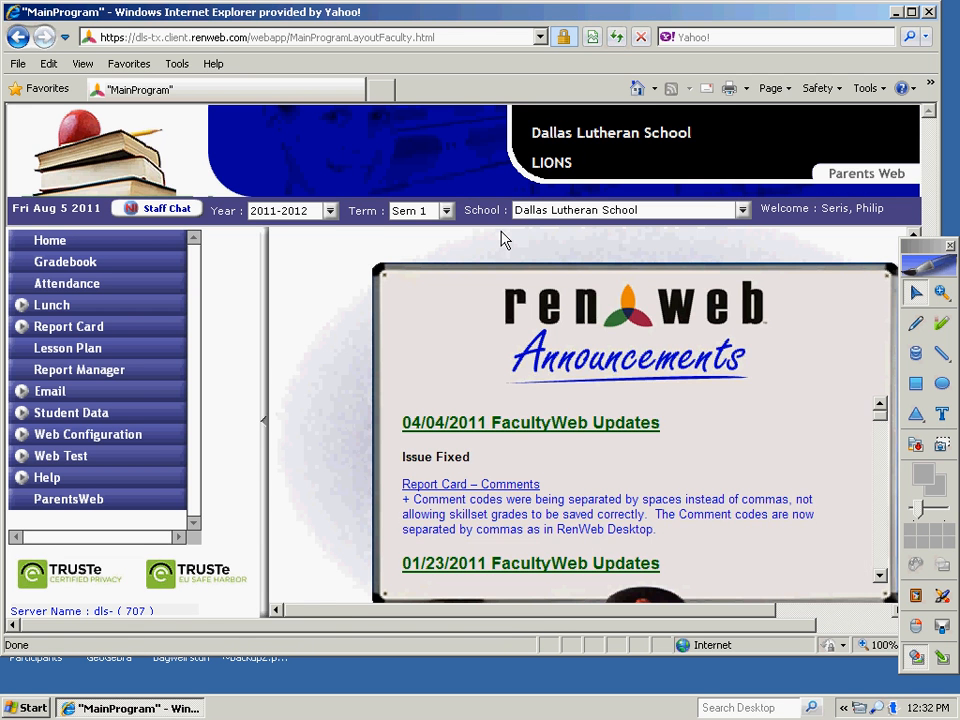
# - Switch the school year to 2010-2011 and open the lesson plans
pyautogui.click(331, 212)
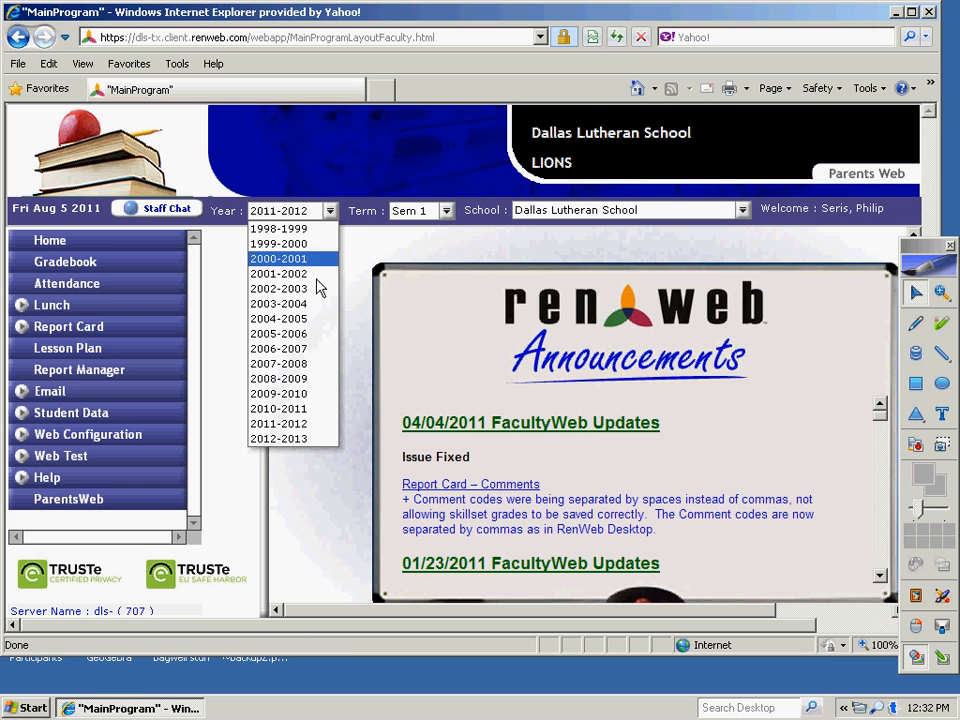
pyautogui.click(306, 409)
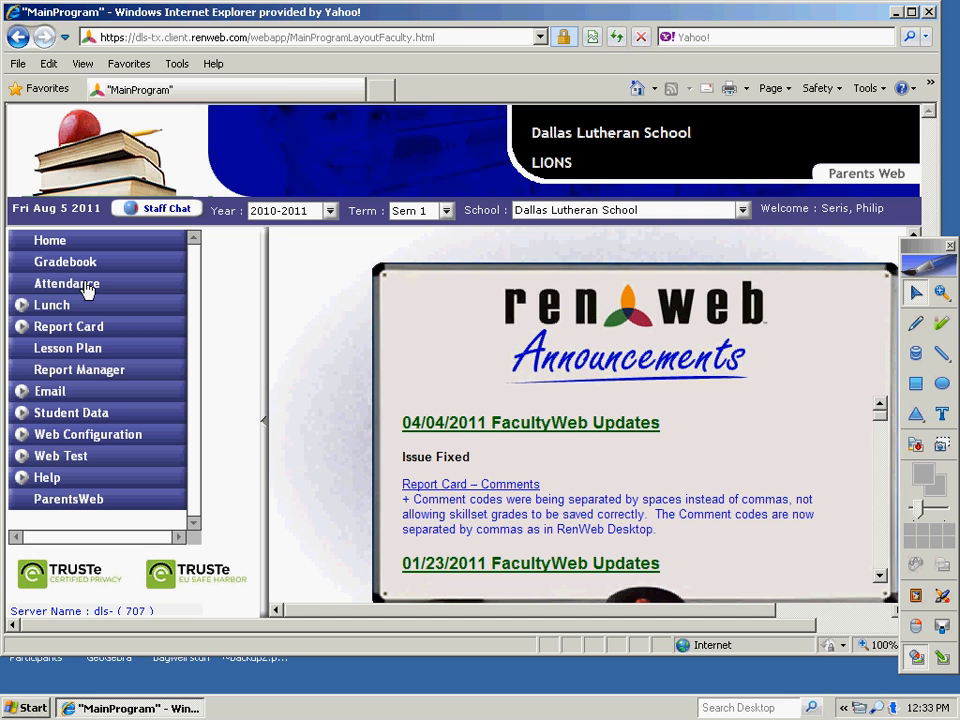
pyautogui.click(88, 350)
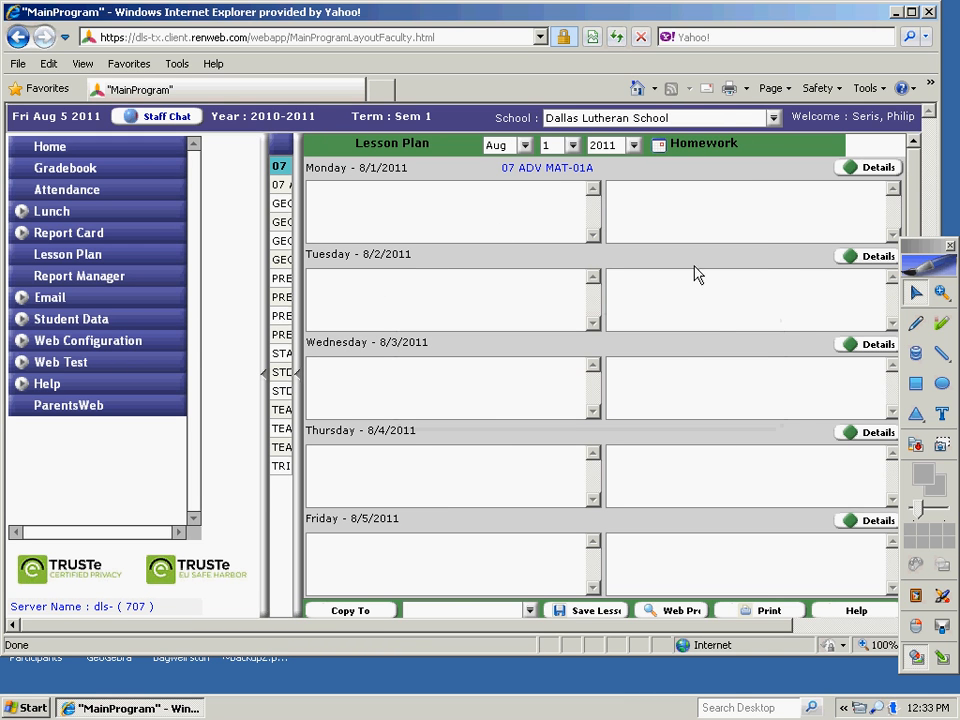
# - Select class GEOM A-01A for the lesson plan and hide the class list
pyautogui.moveTo(455, 15); pyautogui.dragTo(445, 15)
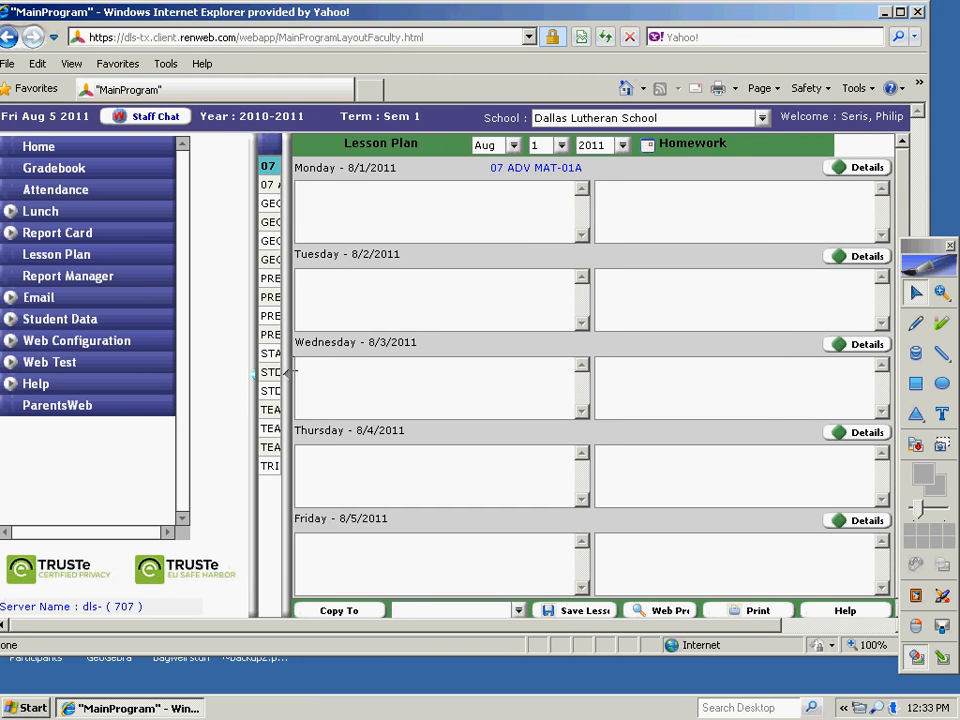
pyautogui.click(254, 373)
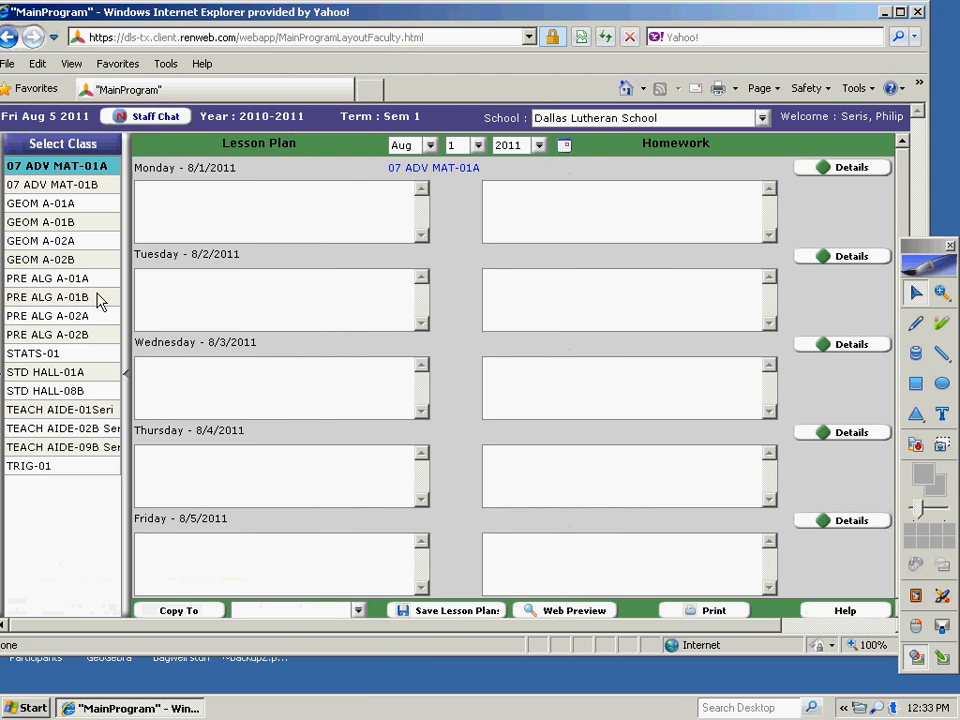
pyautogui.click(81, 207)
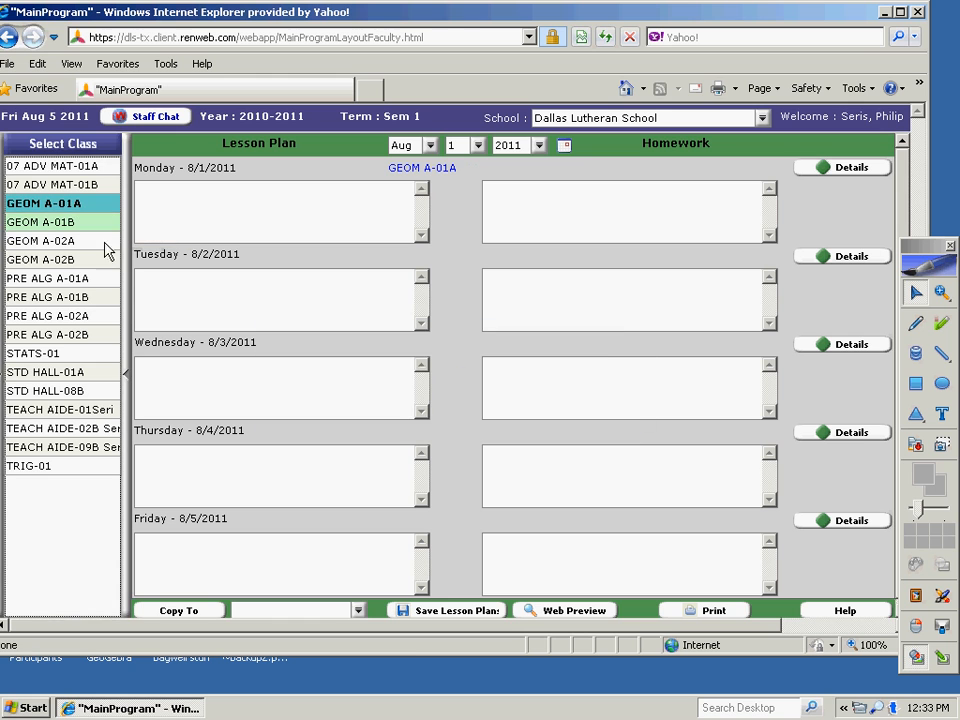
pyautogui.click(3, 375)
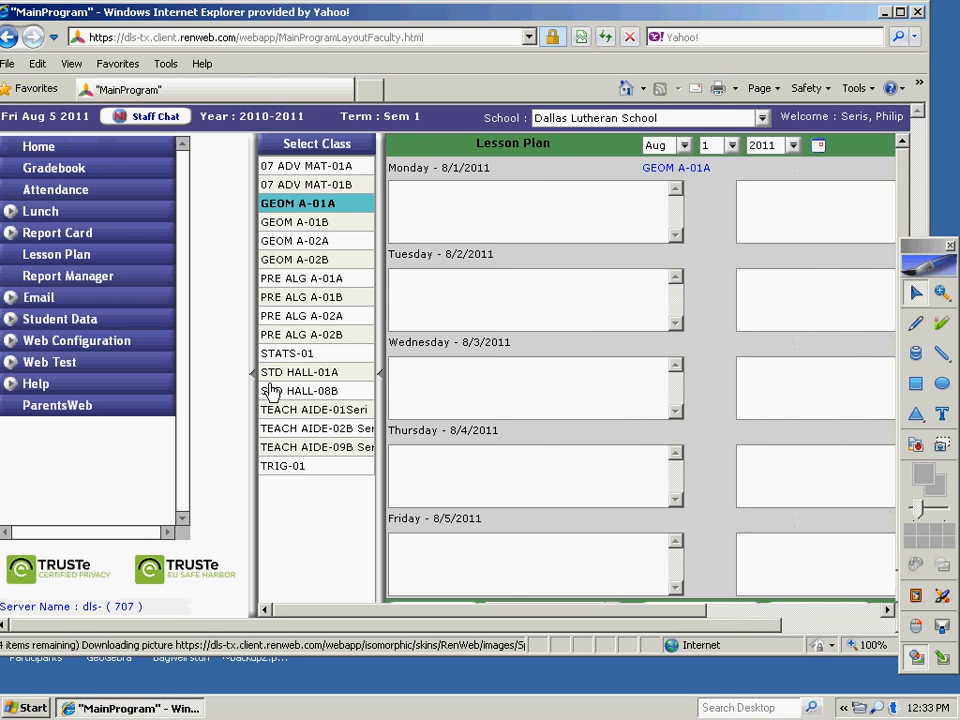
pyautogui.click(375, 373)
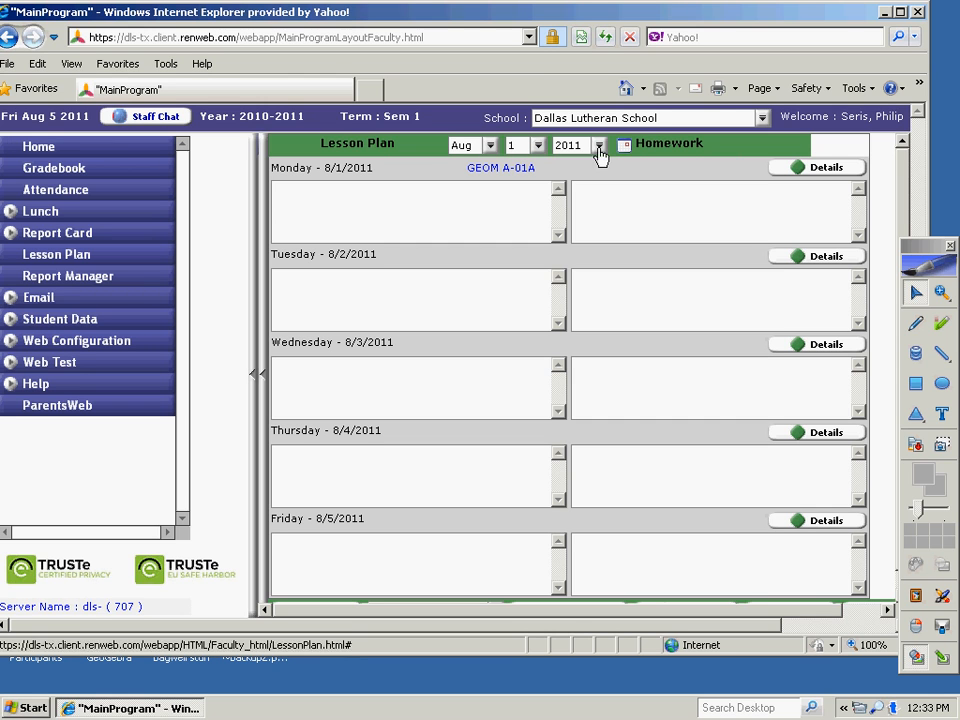
# - Set the lesson plan's starting date to August 16, 2011
pyautogui.click(538, 145)
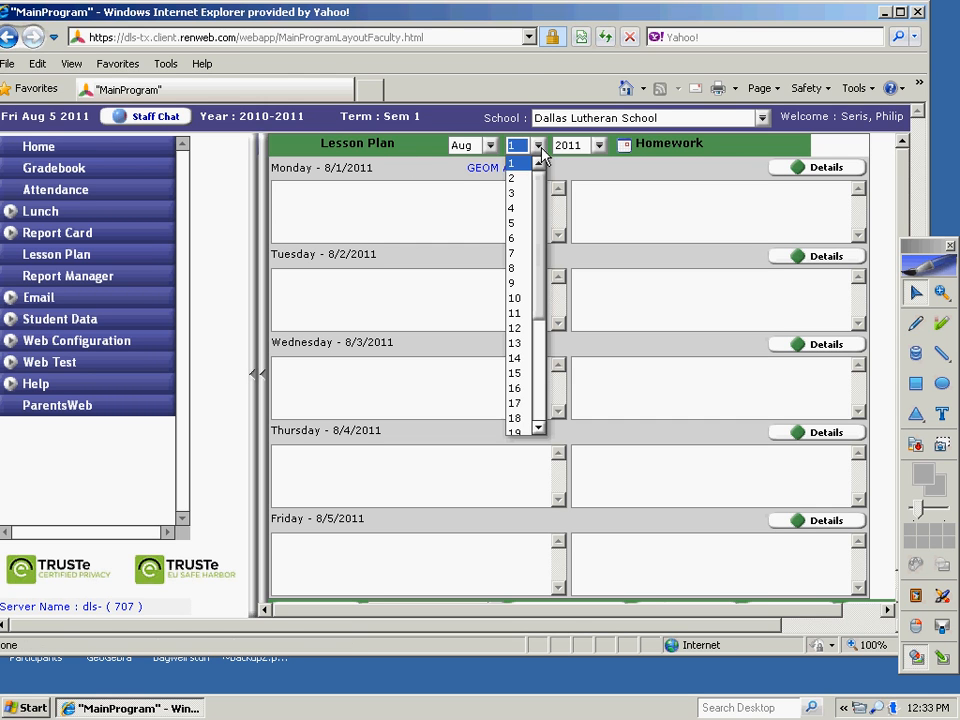
pyautogui.click(516, 431)
pyautogui.click(507, 400)
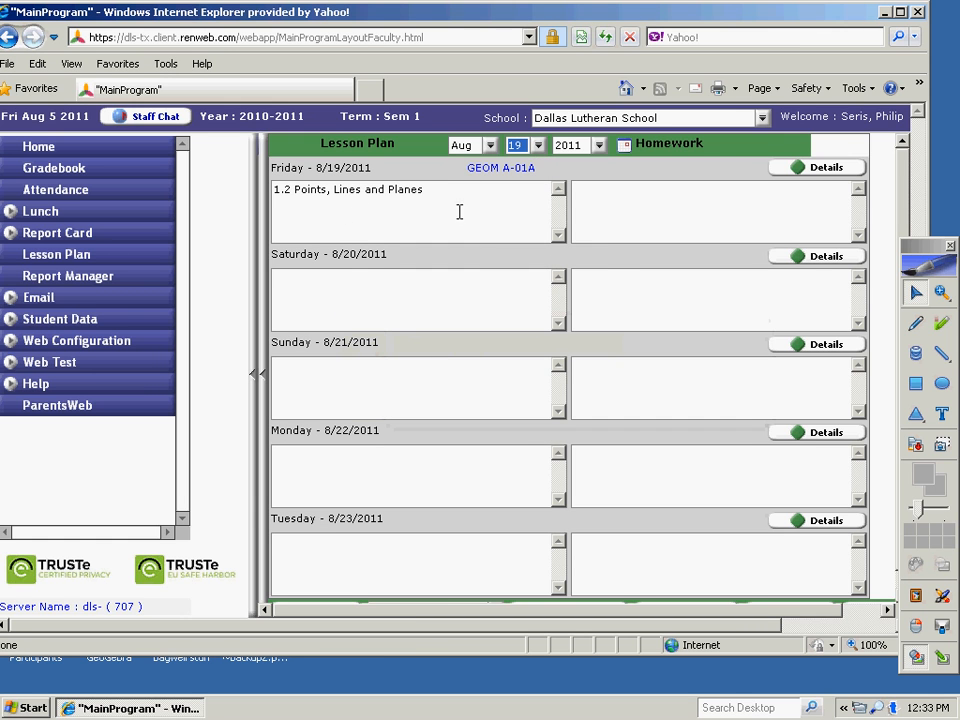
pyautogui.click(537, 145)
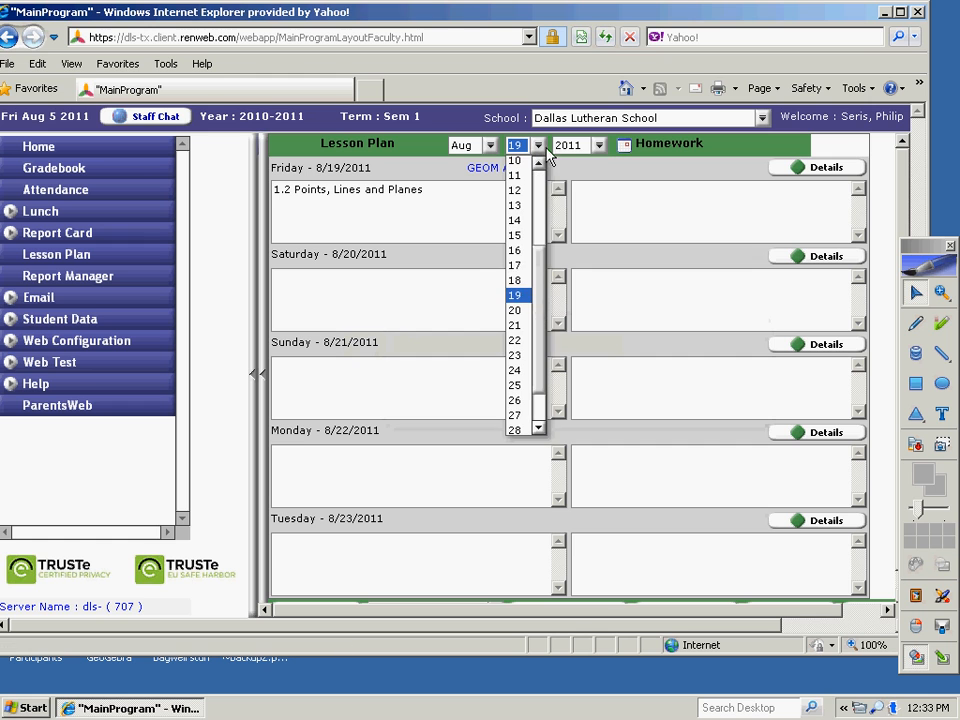
pyautogui.click(519, 251)
pyautogui.click(484, 399)
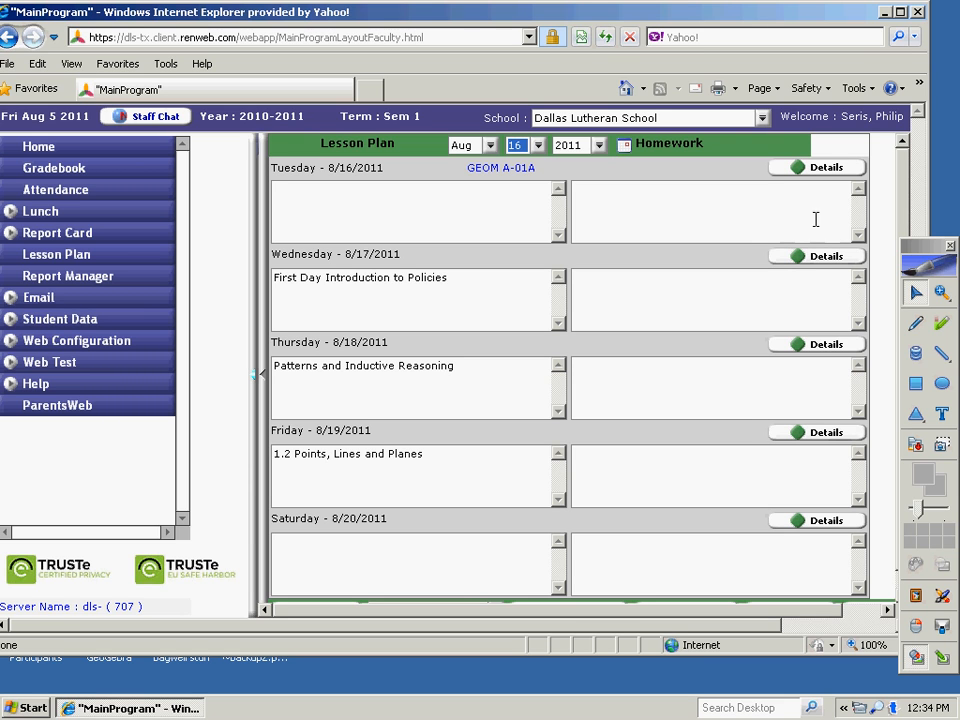
# - Open the lesson plan details for Tuesday 8/16/2011 and start editing the staff master lesson plan
pyautogui.click(808, 179)
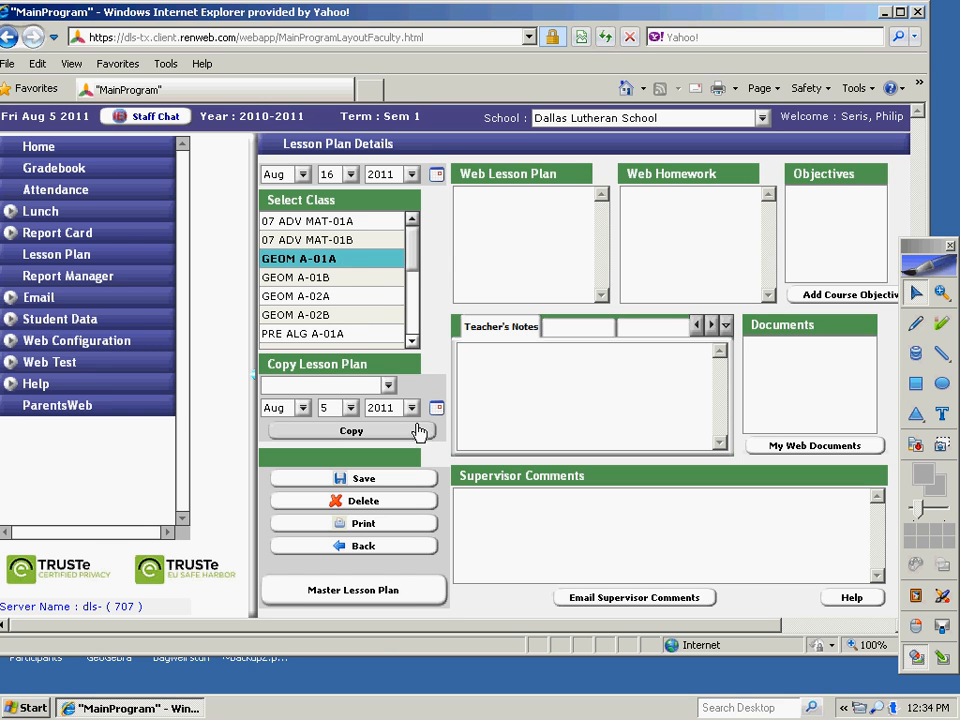
pyautogui.click(637, 598)
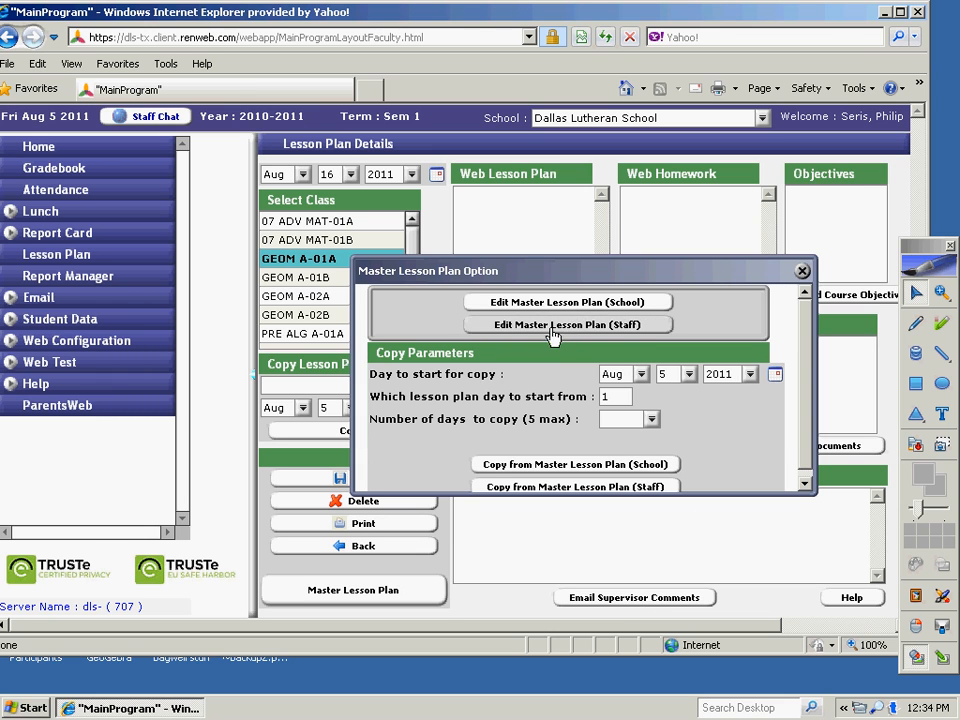
pyautogui.click(625, 331)
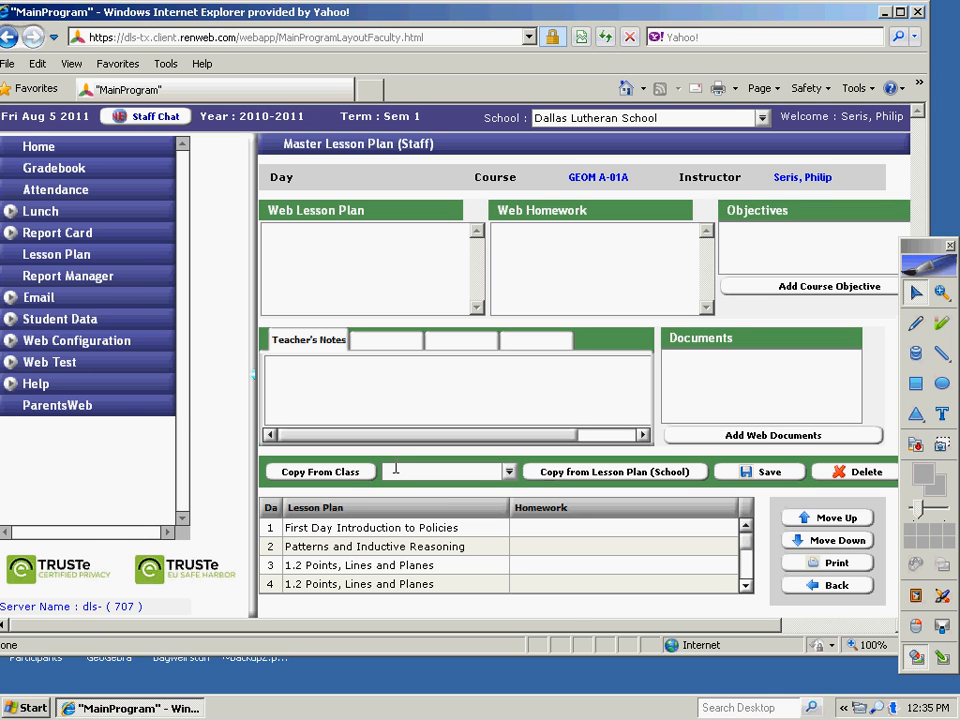
# - Copy the lesson plans from class GEOM A-01A into the staff master lesson plan and review the listed days
pyautogui.click(507, 472)
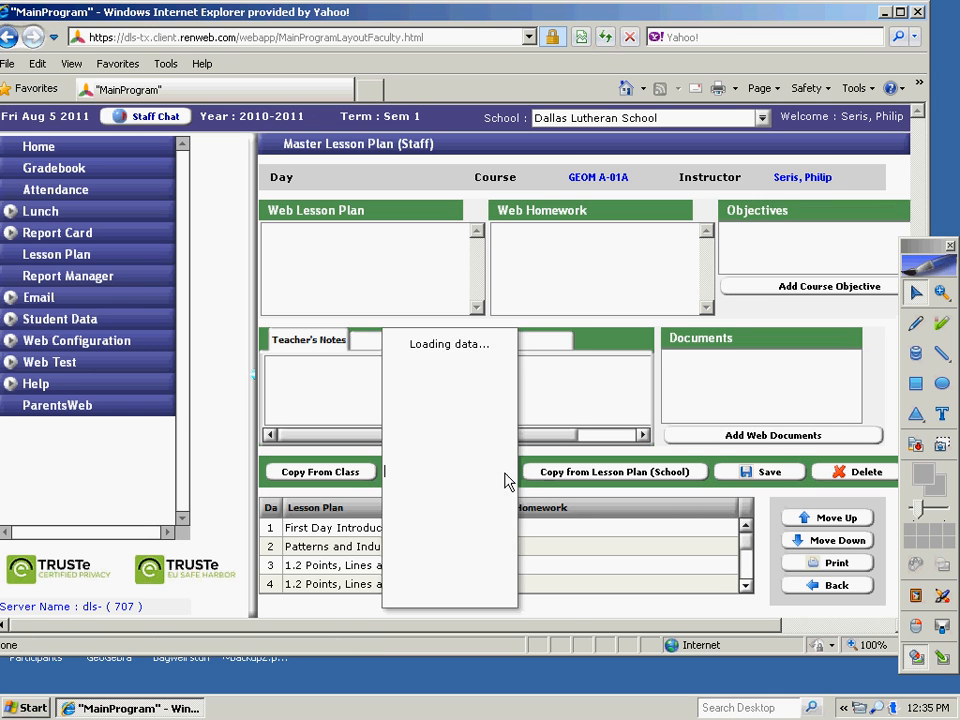
pyautogui.click(454, 491)
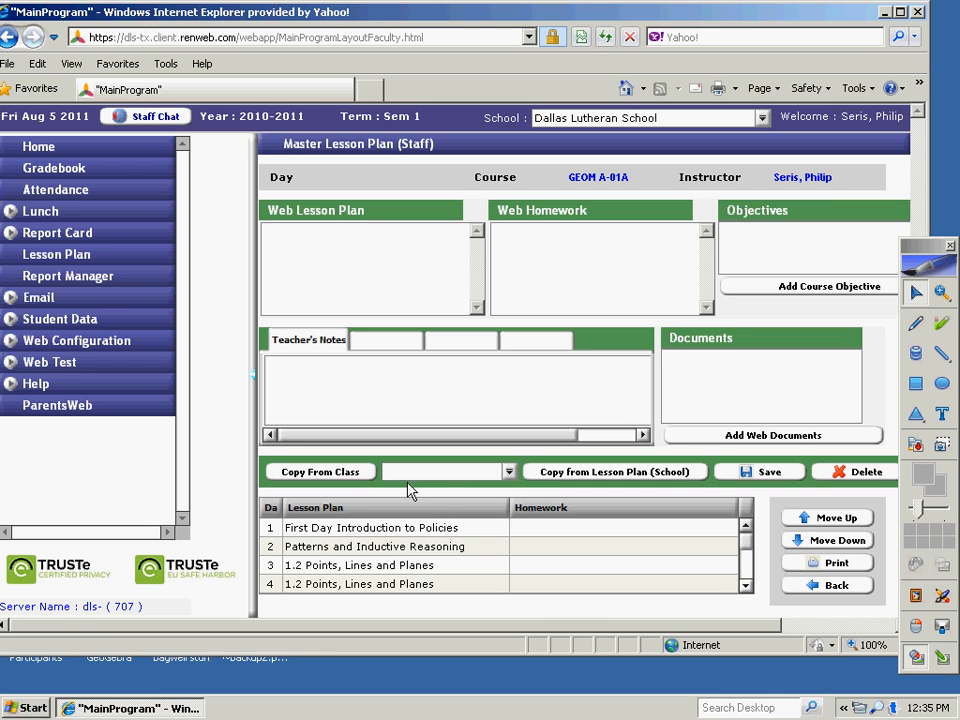
pyautogui.click(510, 472)
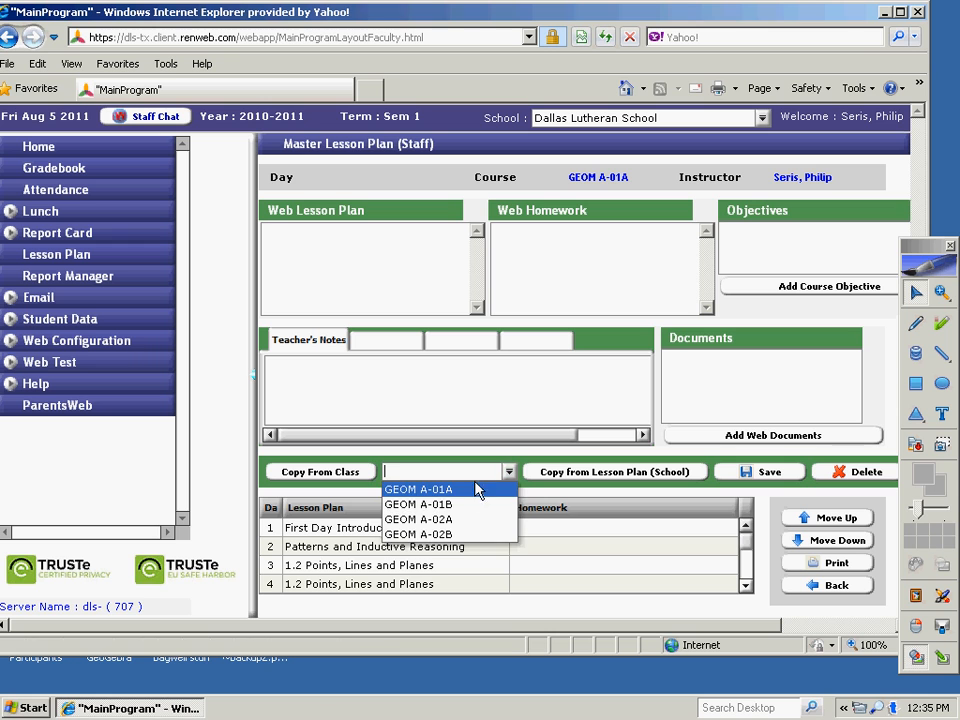
pyautogui.click(432, 487)
pyautogui.click(348, 474)
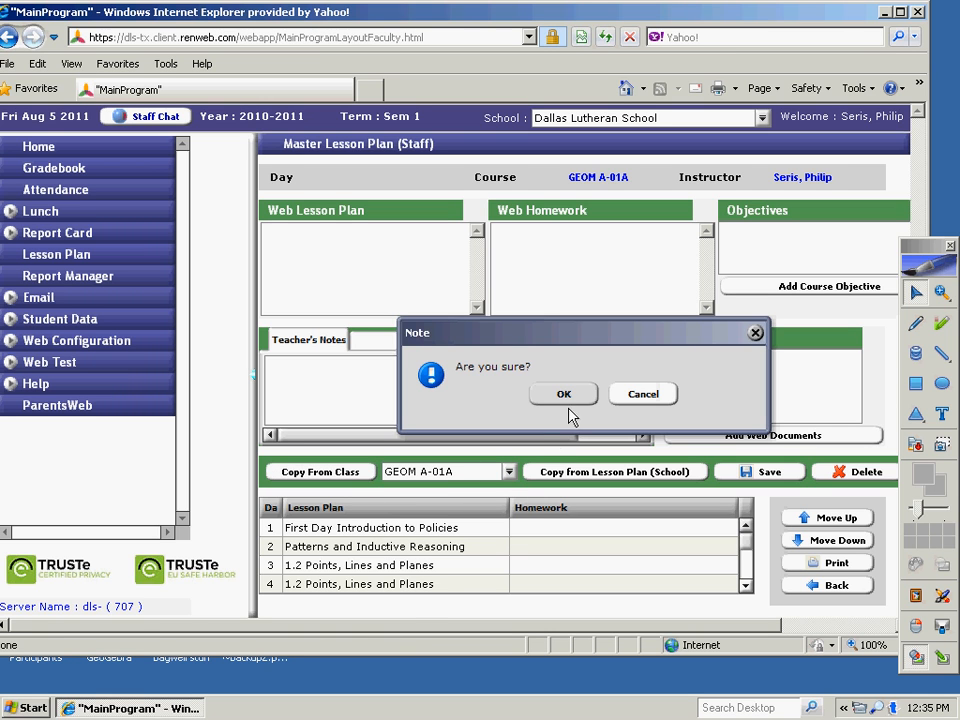
pyautogui.click(563, 392)
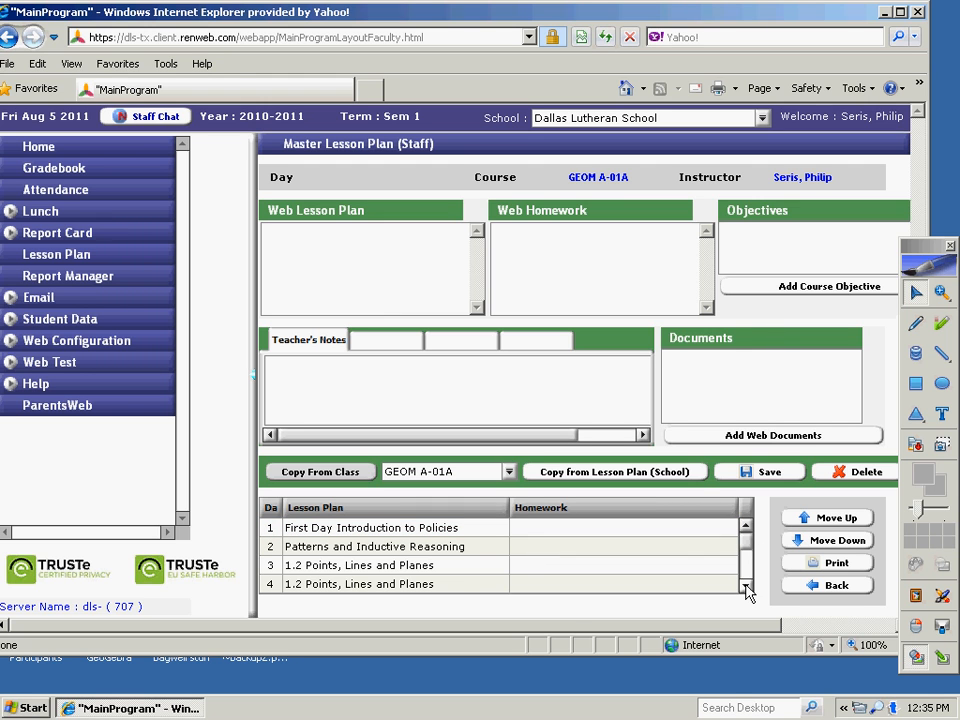
pyautogui.moveTo(745, 588); pyautogui.dragTo(745, 588)
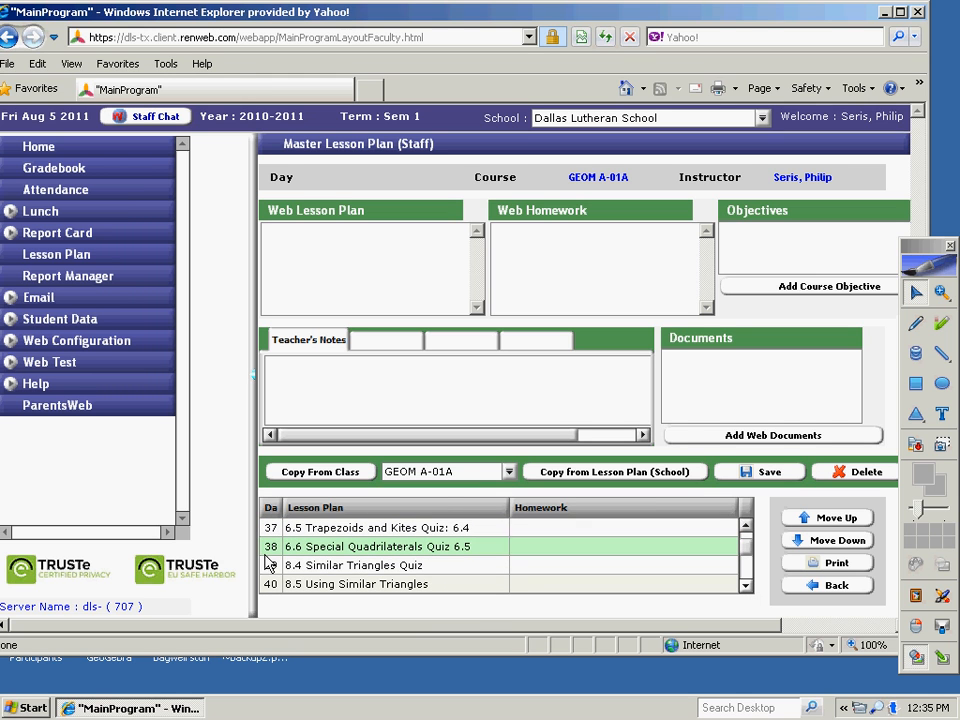
pyautogui.click(749, 566)
pyautogui.moveTo(745, 530)
pyautogui.mouseDown()
pyautogui.moveTo(748, 556)
pyautogui.moveTo(744, 534)
pyautogui.mouseUp()
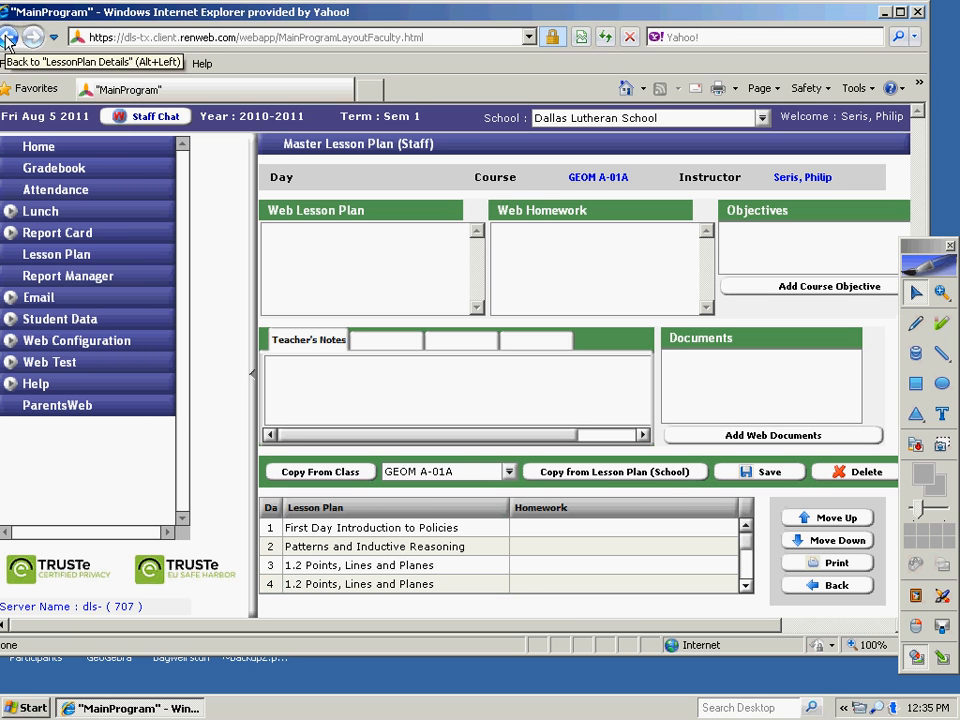
# - Leave the staff master lesson plan through the weekly lesson plan and return to the home page
pyautogui.click(78, 260)
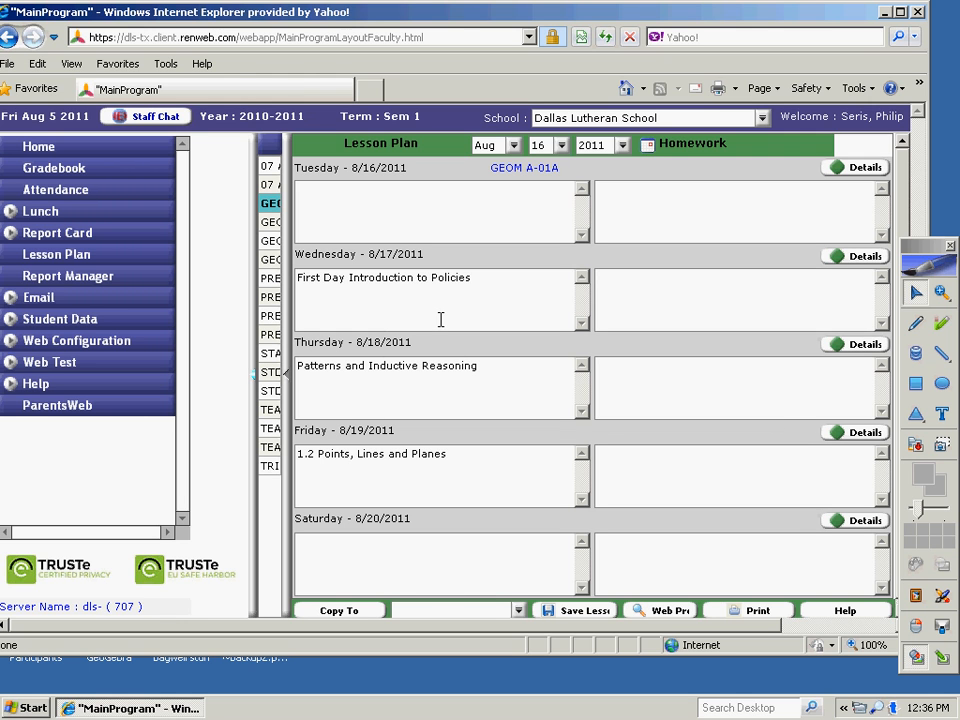
pyautogui.click(255, 370)
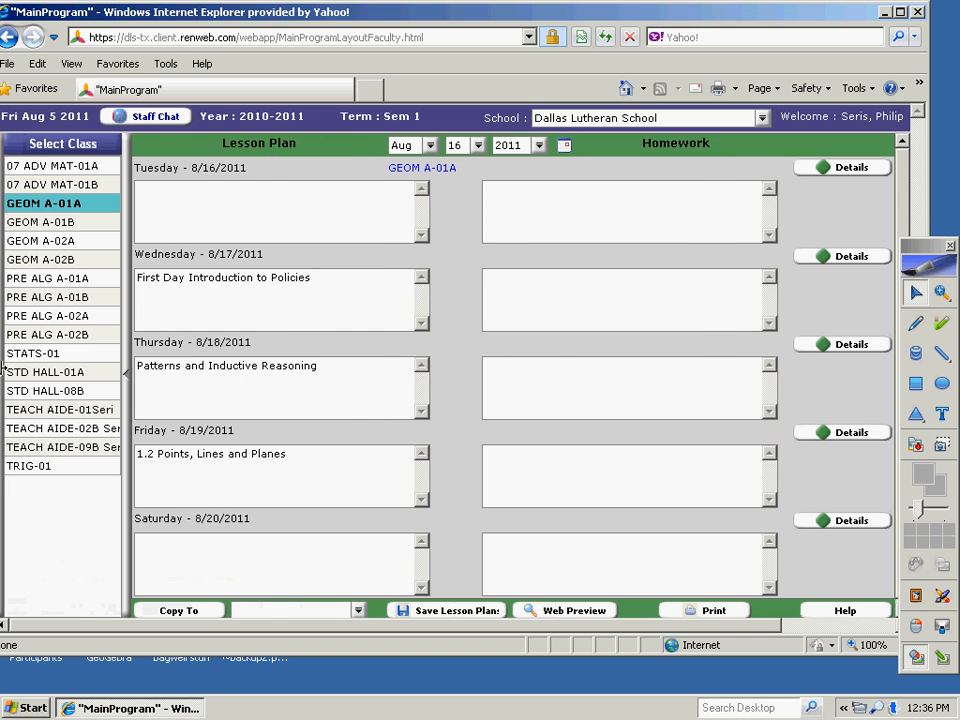
pyautogui.click(4, 366)
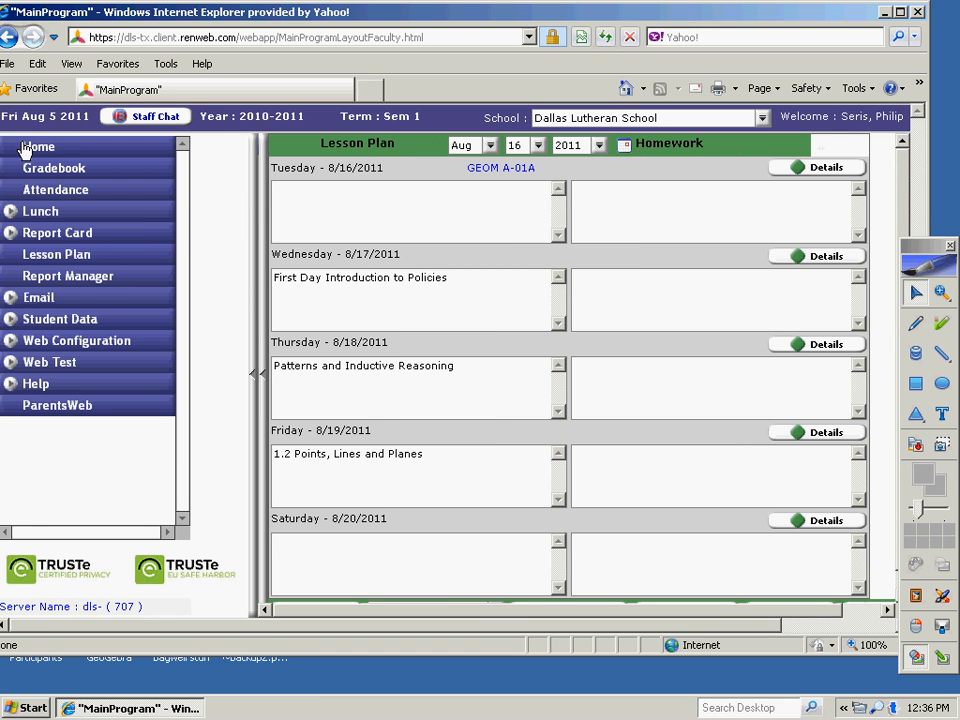
pyautogui.click(27, 147)
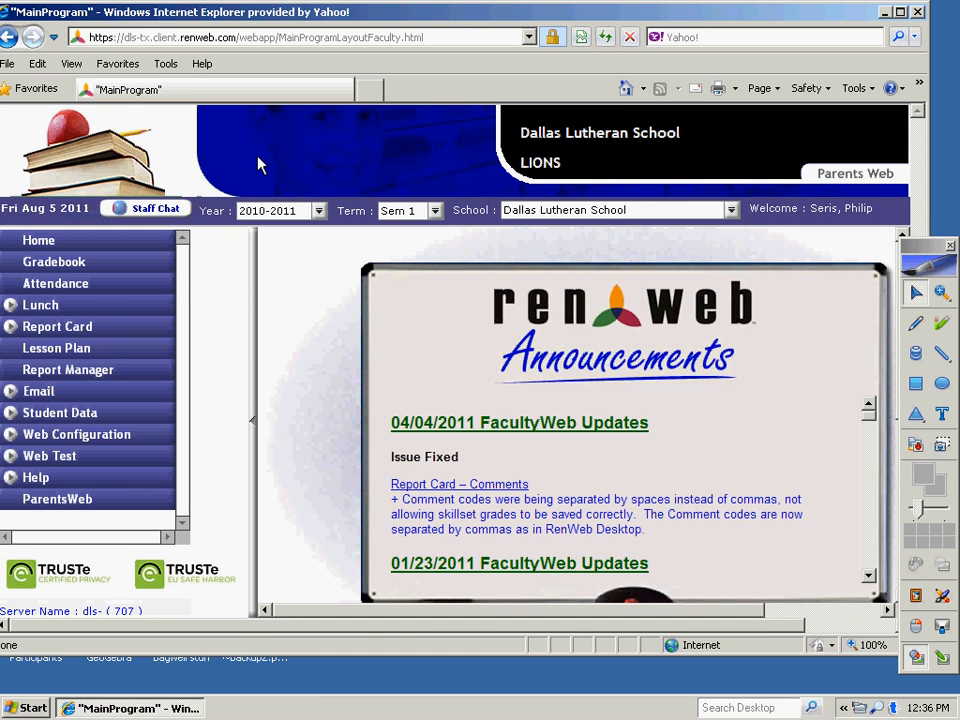
# - Switch the school year to 2011-2012 and open the weekly lesson plan
pyautogui.click(317, 211)
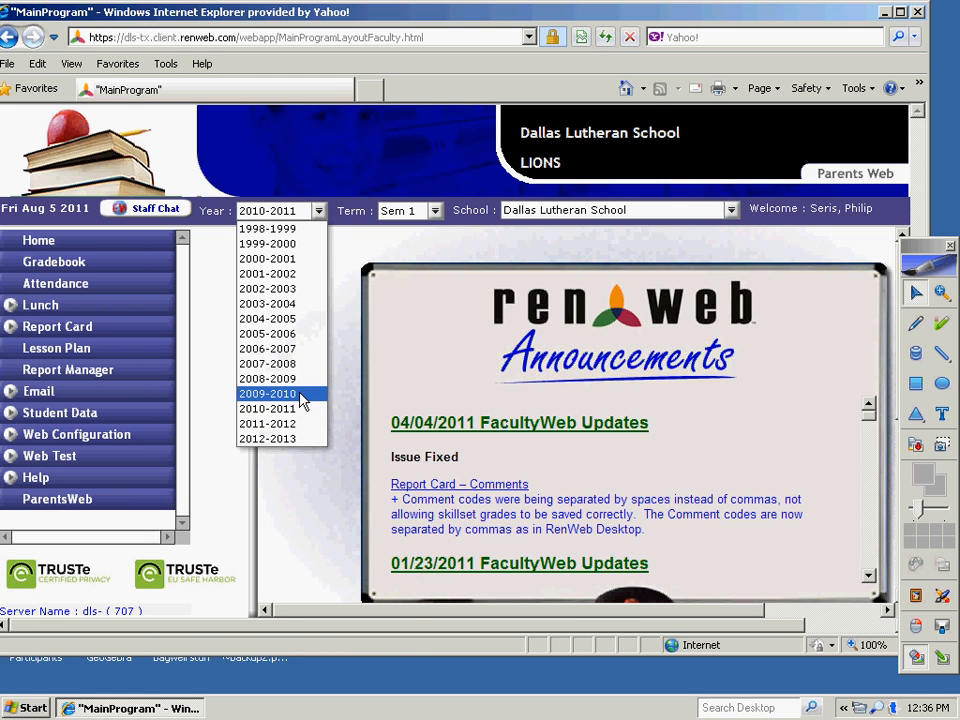
pyautogui.click(301, 394)
pyautogui.click(318, 211)
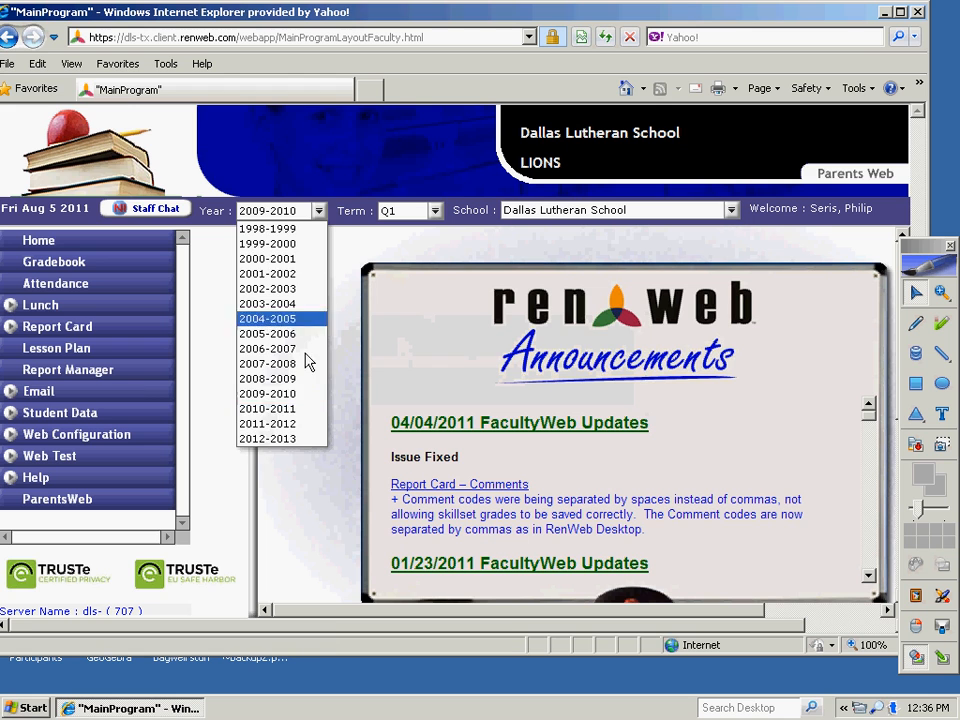
pyautogui.click(303, 424)
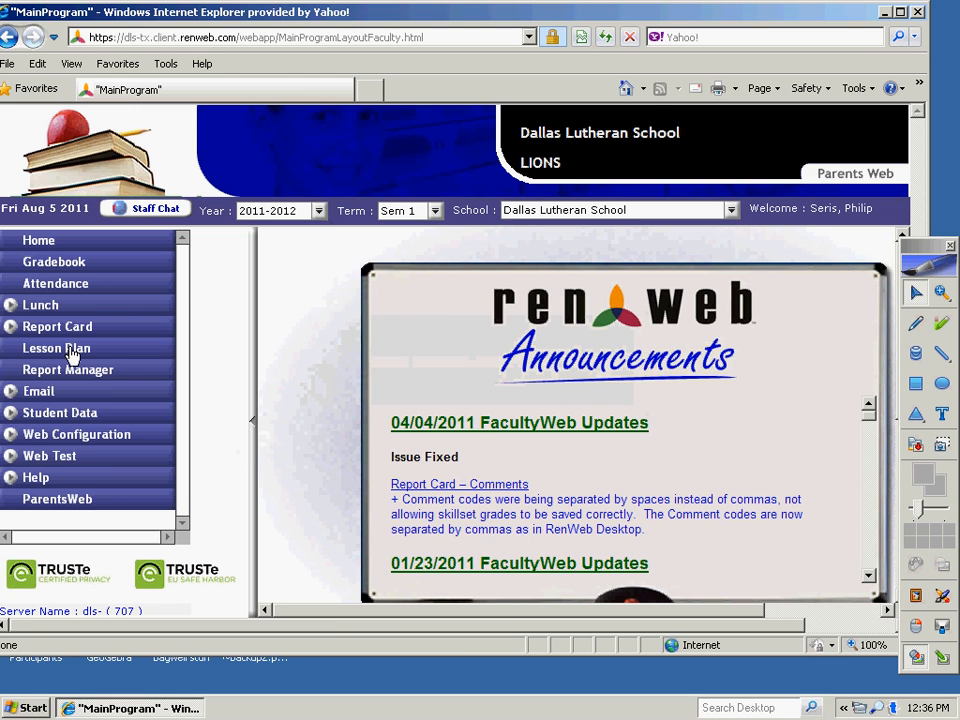
pyautogui.scroll(-2, 71, 355)
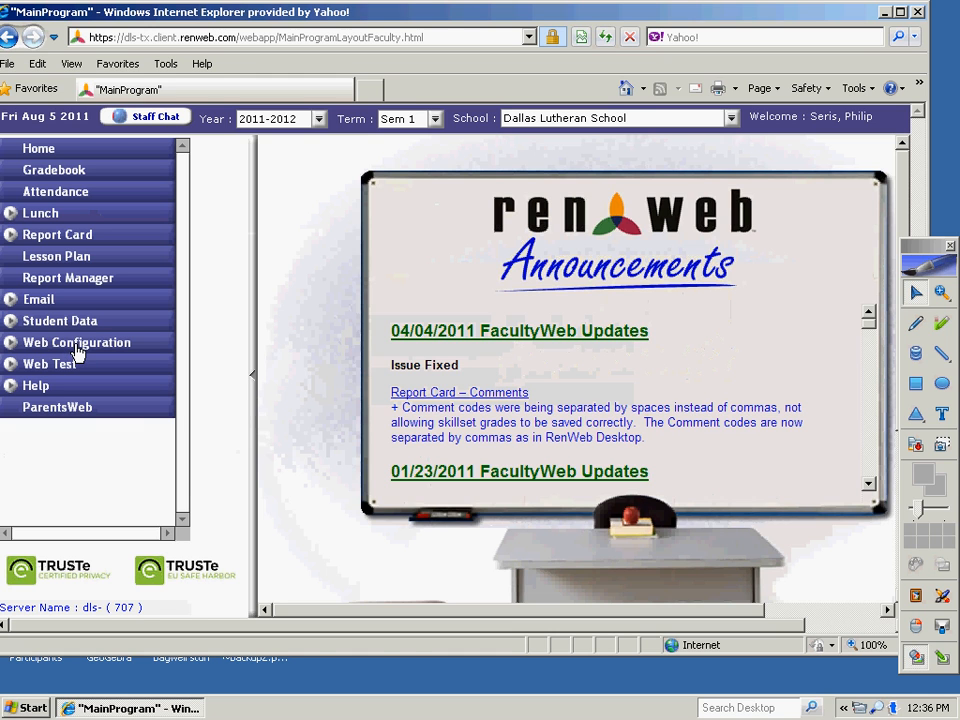
pyautogui.click(57, 258)
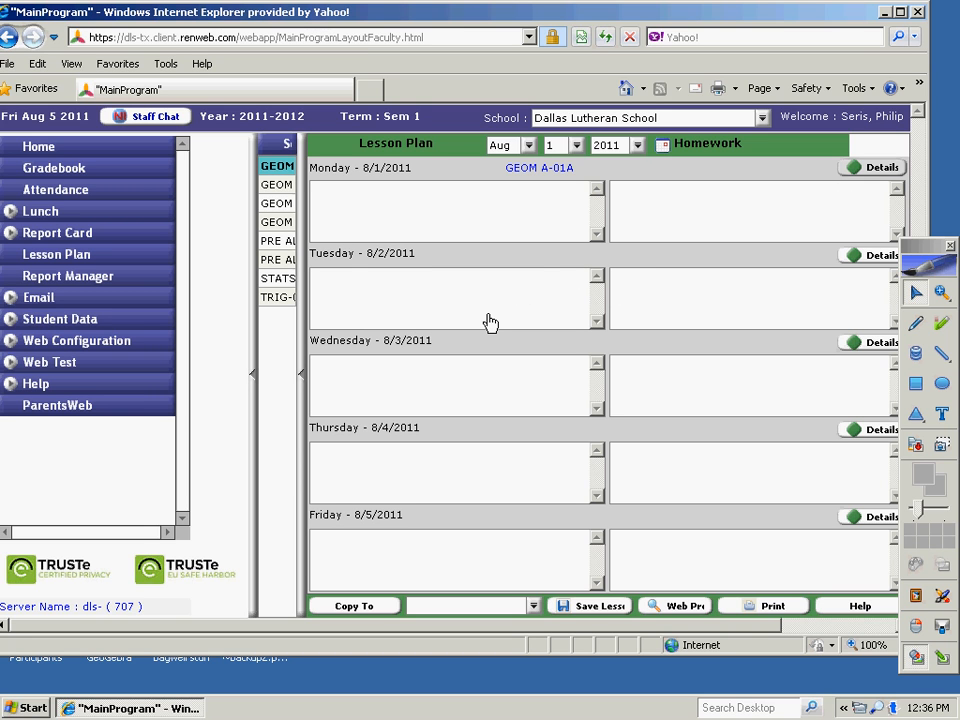
# - Open the lesson plan details for Monday 8/1/2011 and bring up the master lesson plan options
pyautogui.click(889, 172)
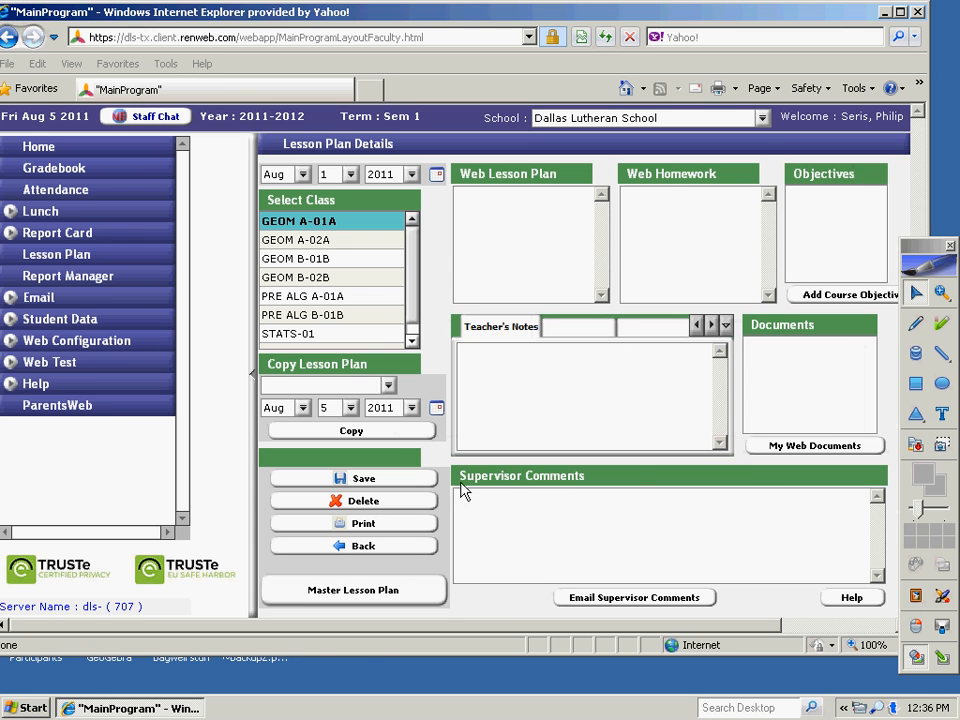
pyautogui.click(388, 386)
pyautogui.click(390, 387)
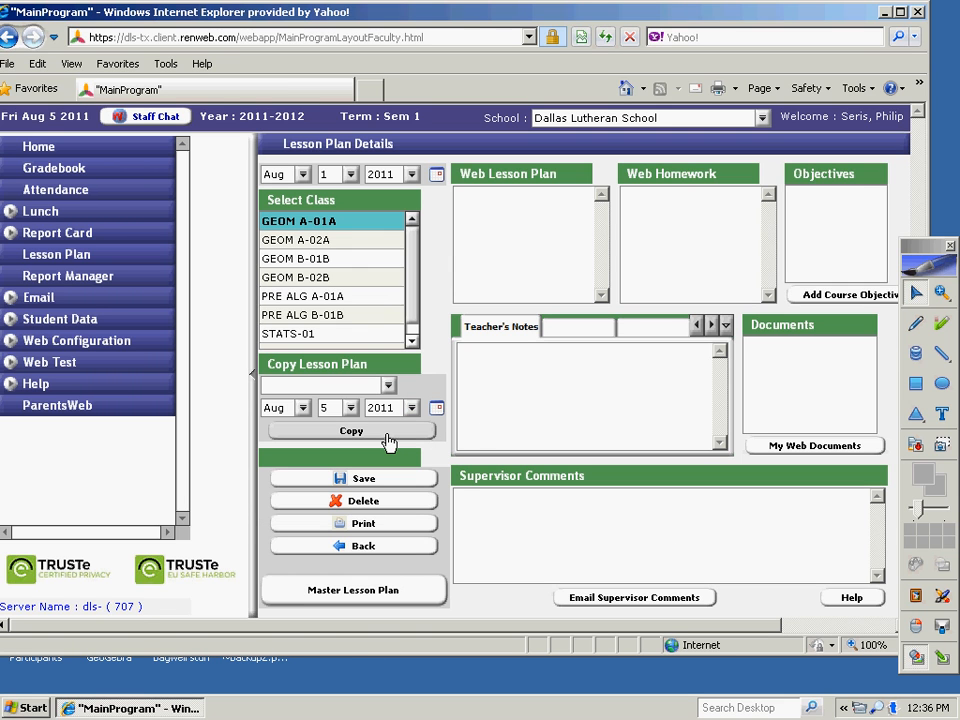
pyautogui.click(405, 591)
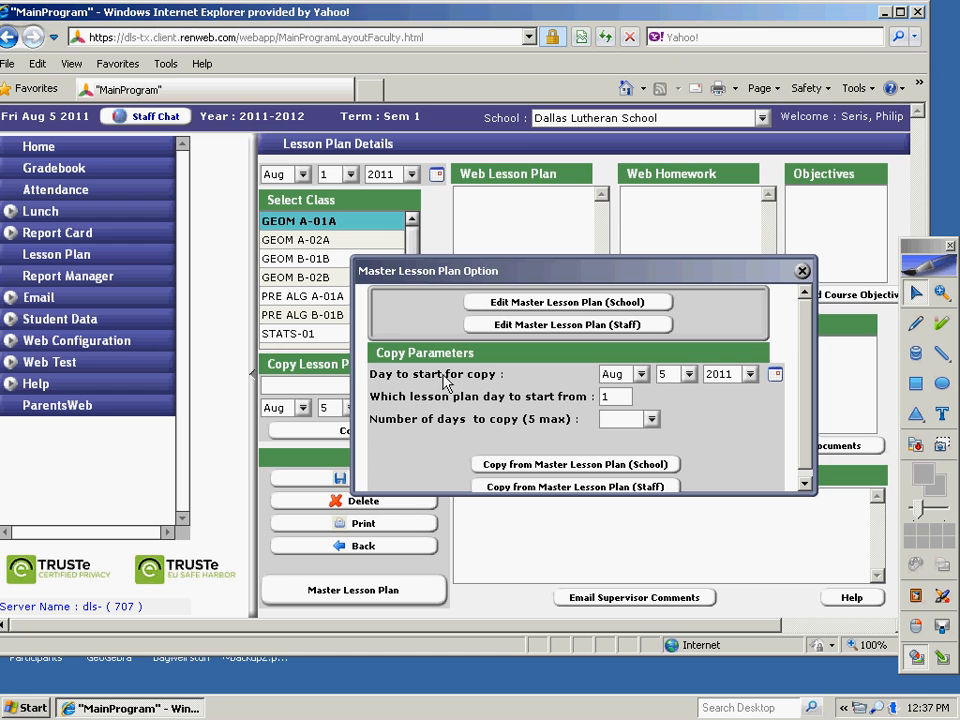
# - Set the day to start for copying from the master lesson plan to August 17, 2011
pyautogui.click(689, 374)
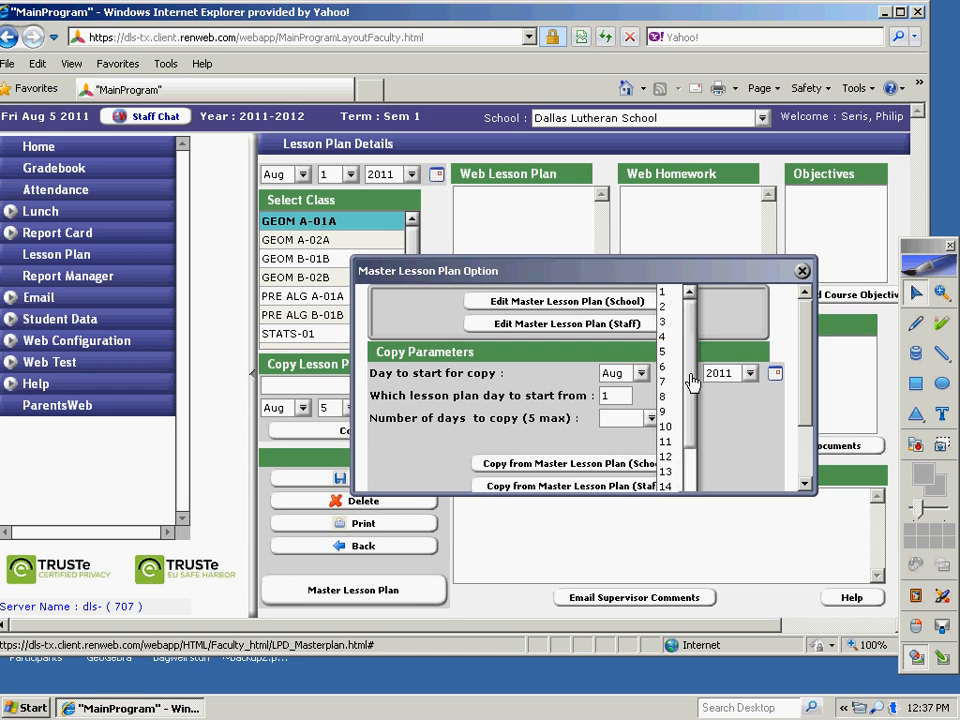
pyautogui.moveTo(690, 454); pyautogui.dragTo(700, 436)
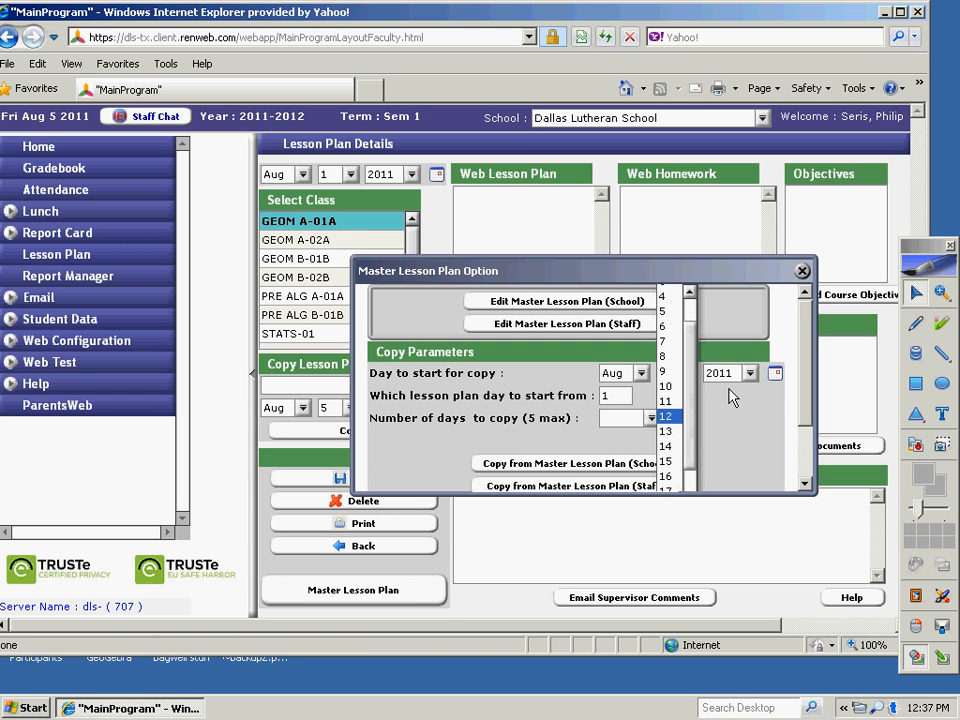
pyautogui.click(780, 375)
pyautogui.click(776, 374)
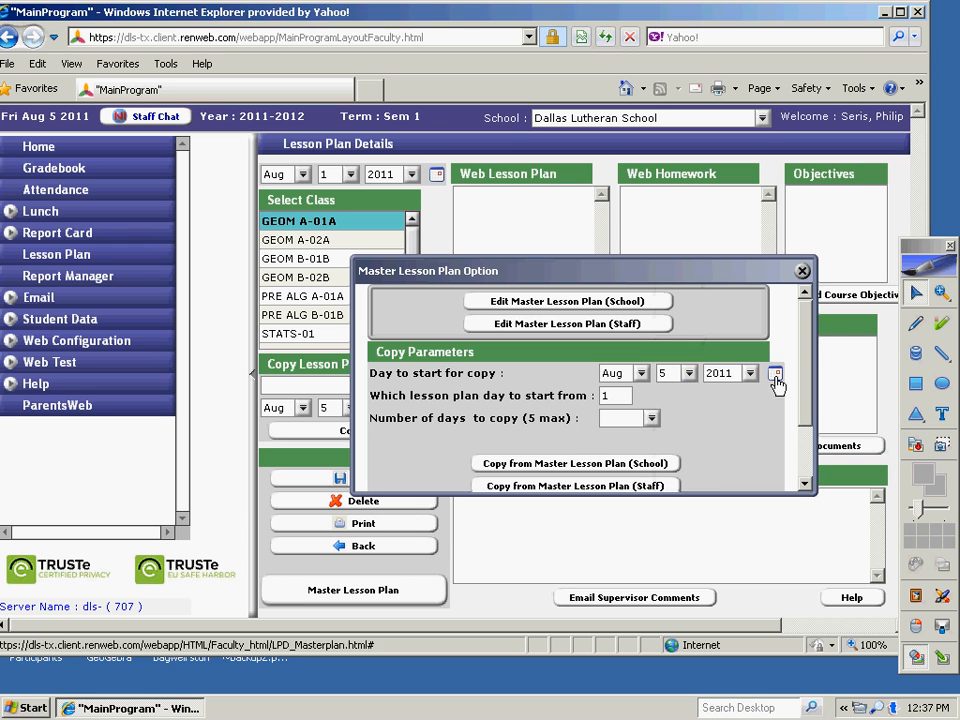
pyautogui.click(712, 387)
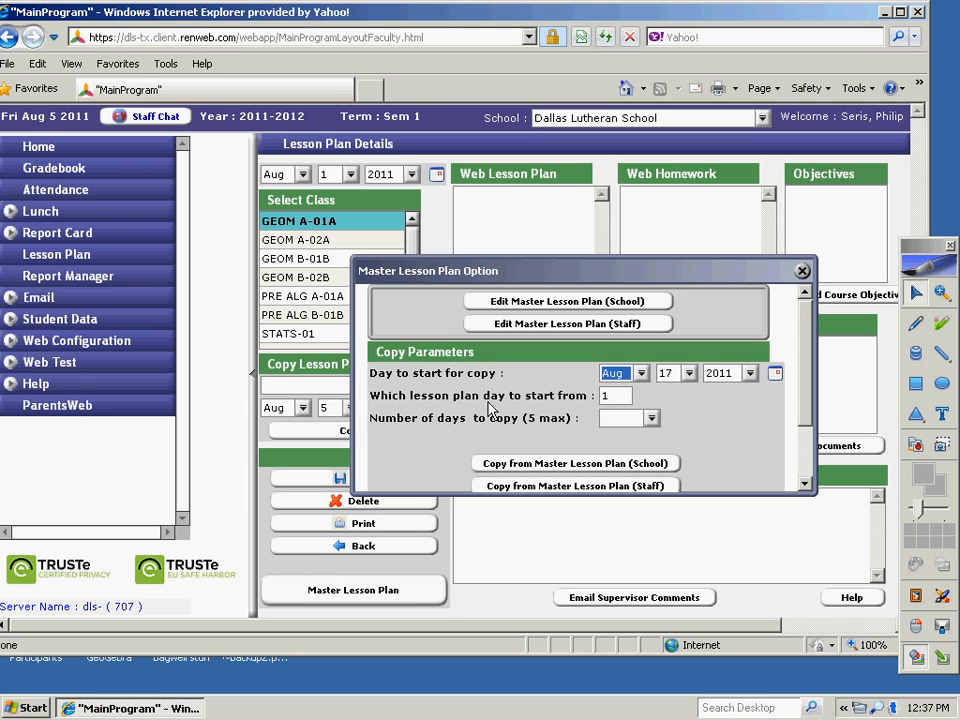
pyautogui.click(655, 421)
pyautogui.click(655, 420)
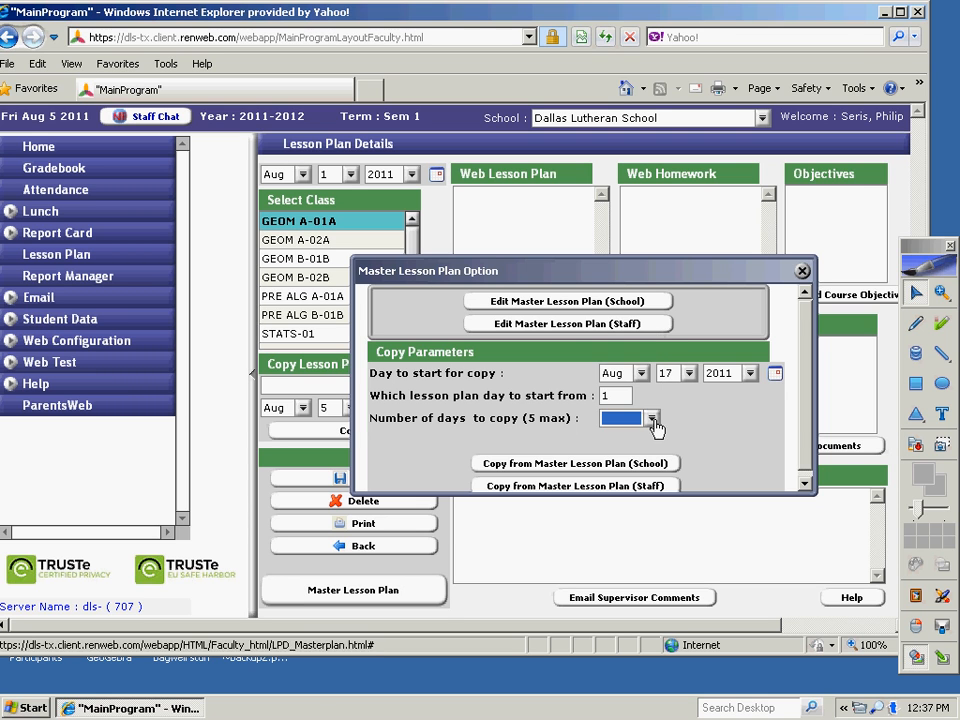
pyautogui.click(778, 375)
pyautogui.click(778, 376)
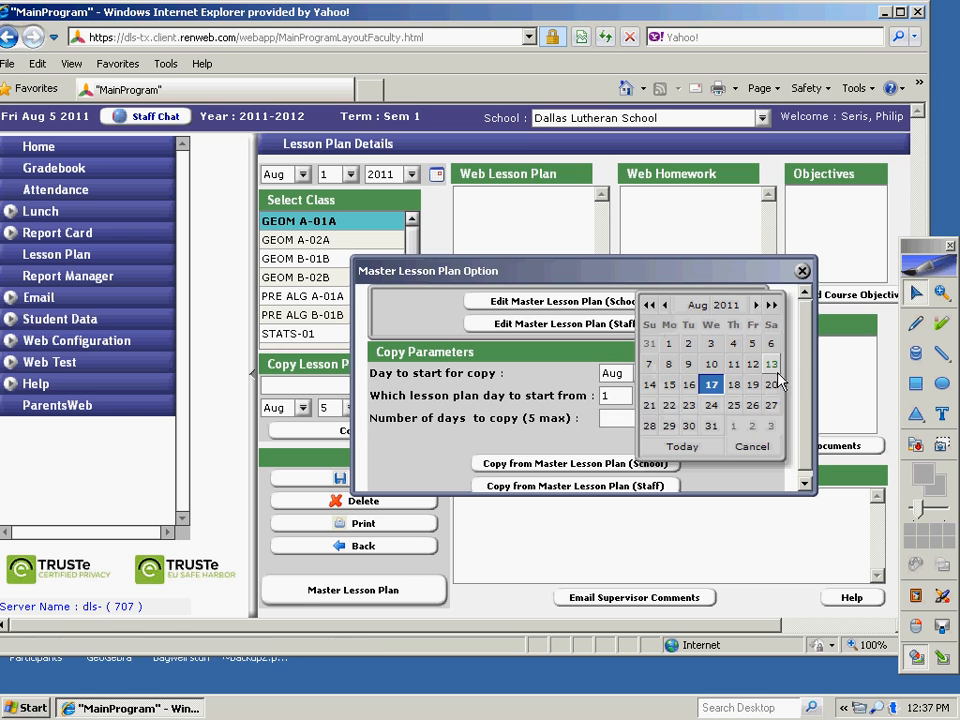
pyautogui.click(714, 387)
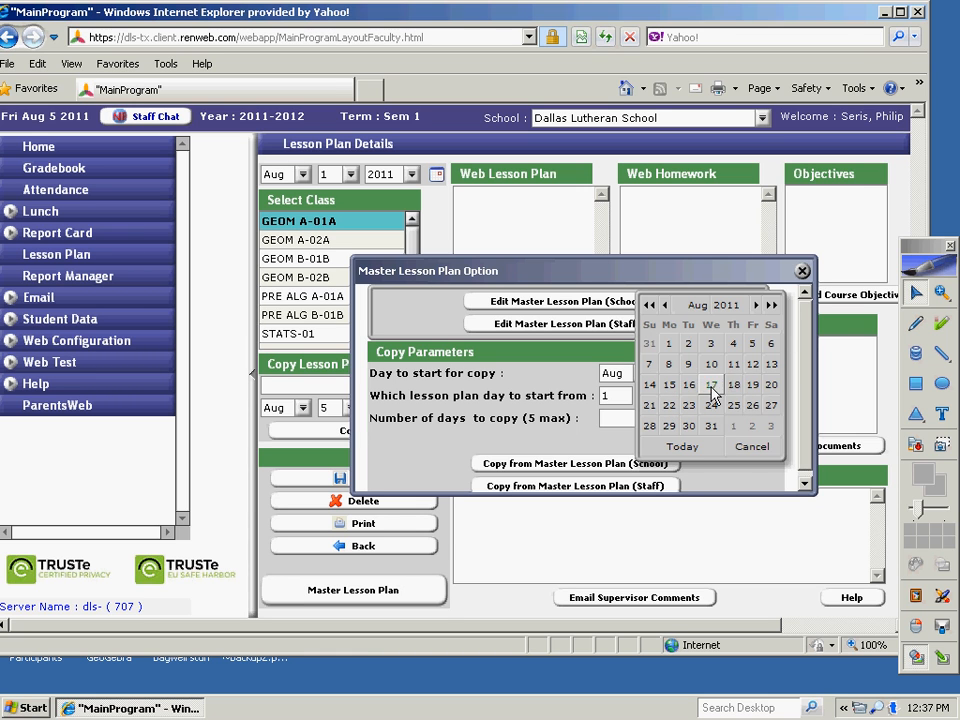
pyautogui.click(712, 387)
# - Copy 3 days from the staff master lesson plan into GEOM A-01A and close the master lesson plan options
pyautogui.click(652, 418)
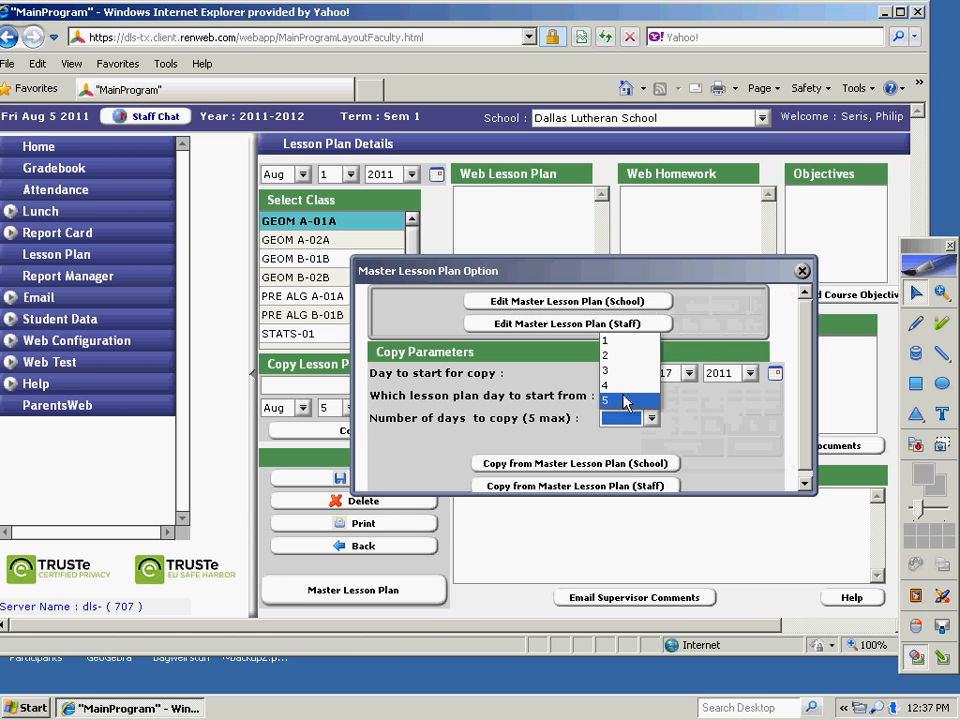
pyautogui.click(627, 372)
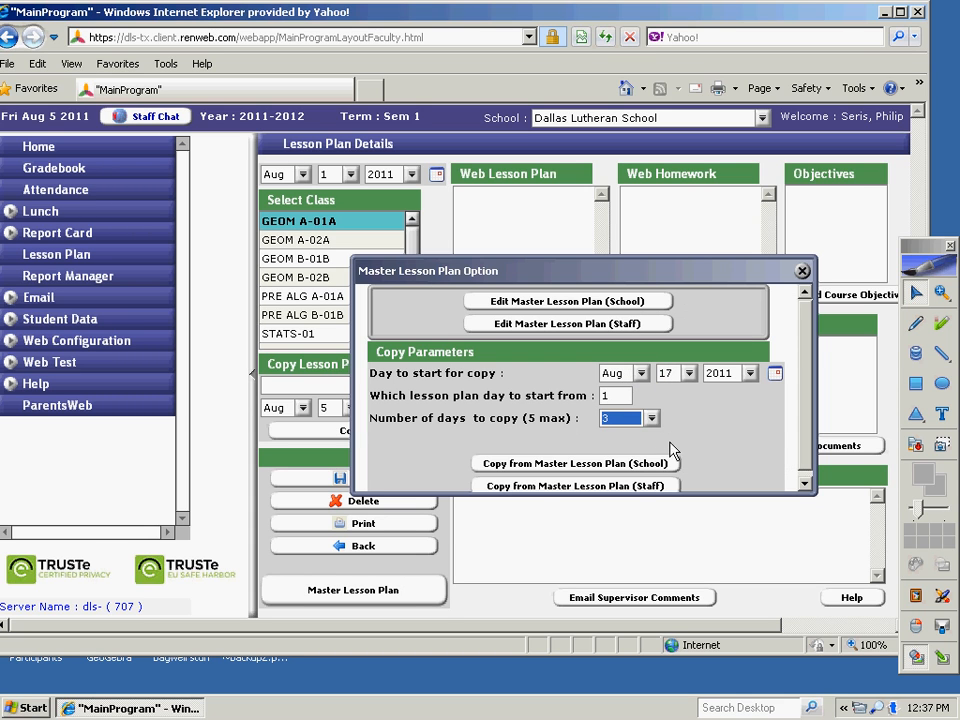
pyautogui.click(560, 486)
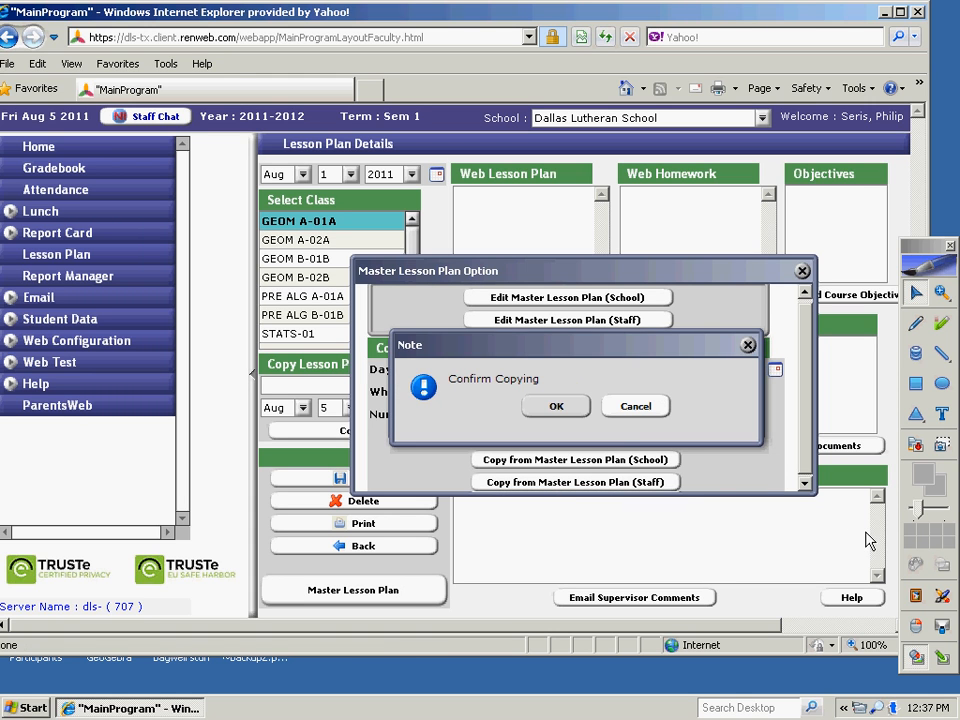
pyautogui.click(558, 406)
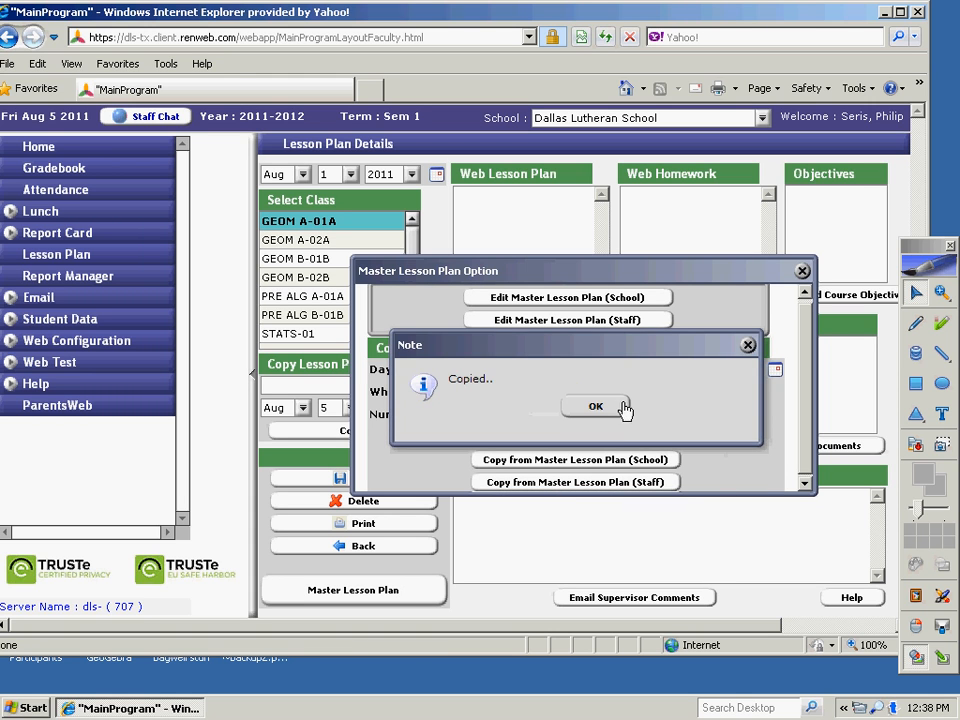
pyautogui.click(600, 406)
pyautogui.click(802, 270)
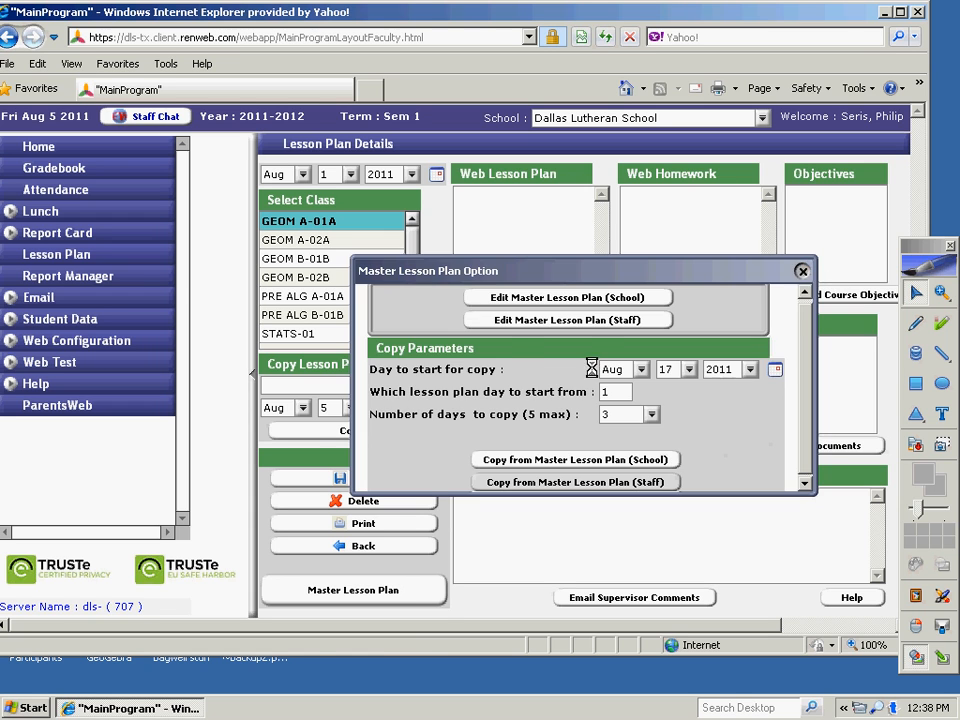
# - Return to the weekly lesson plan and display the days starting from August 17, 2011
pyautogui.click(62, 256)
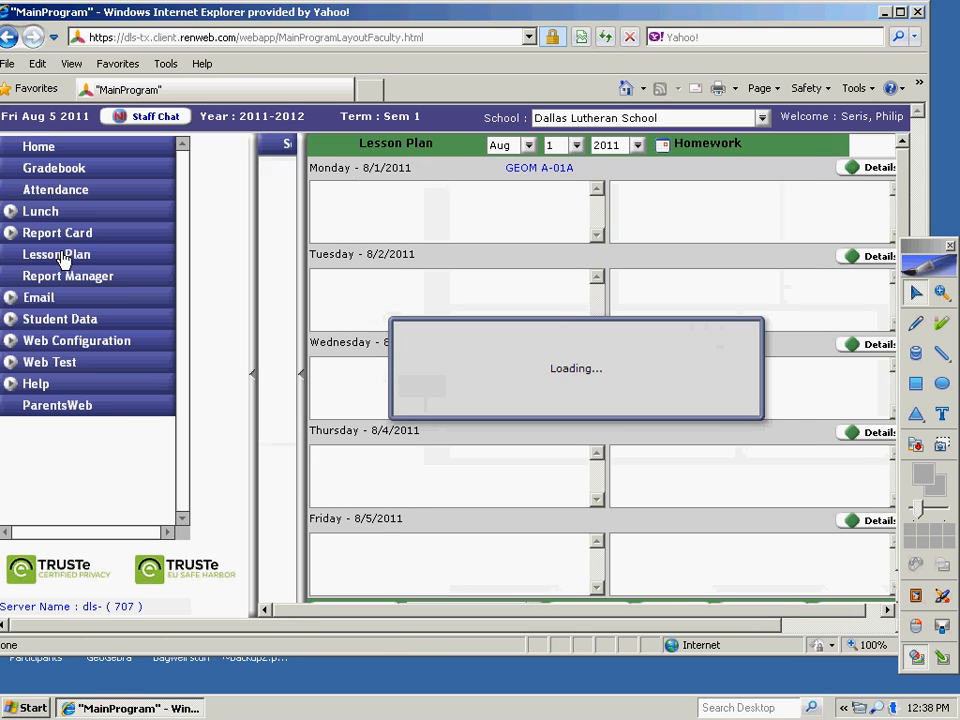
pyautogui.click(562, 145)
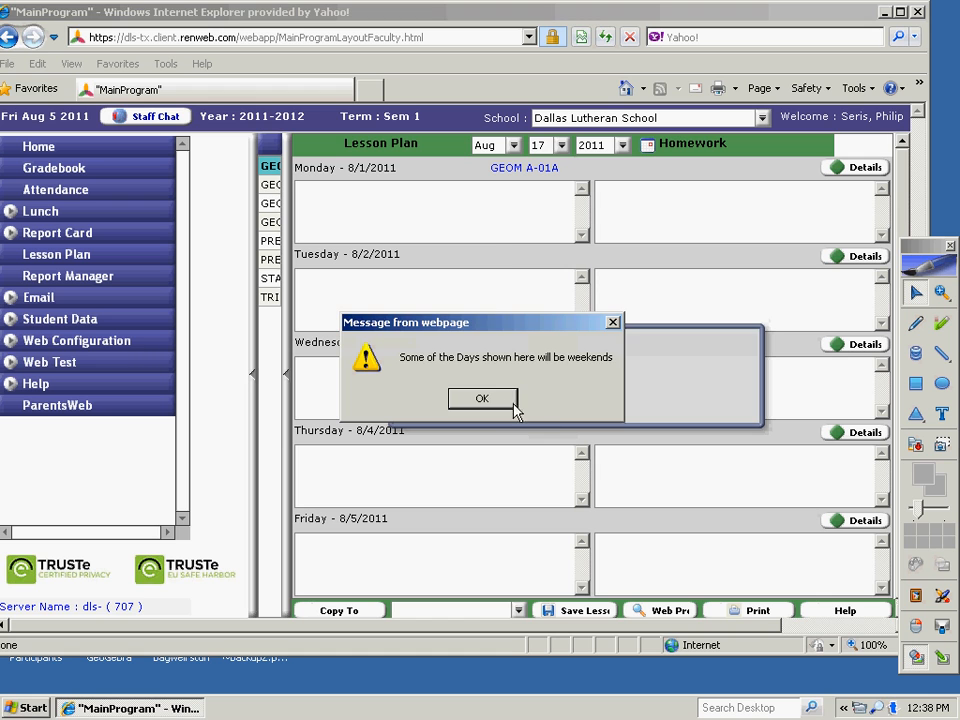
pyautogui.click(497, 403)
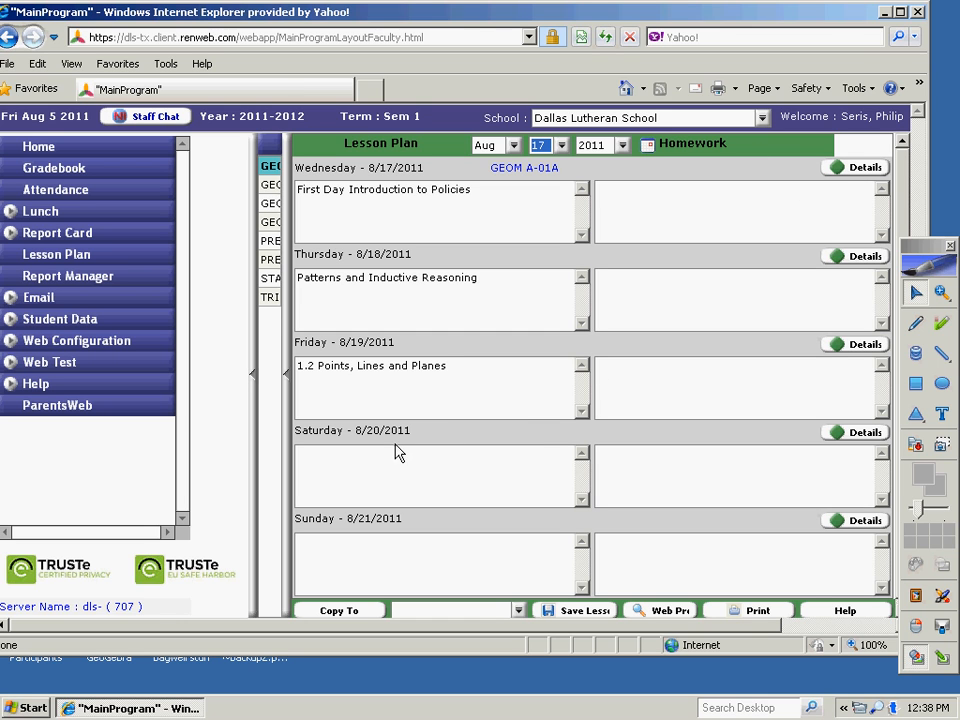
# - In the master lesson plan options for Wednesday 8/17/2011, set copying to start August 22, 2011, from lesson plan day 4, for 5 days
pyautogui.click(879, 169)
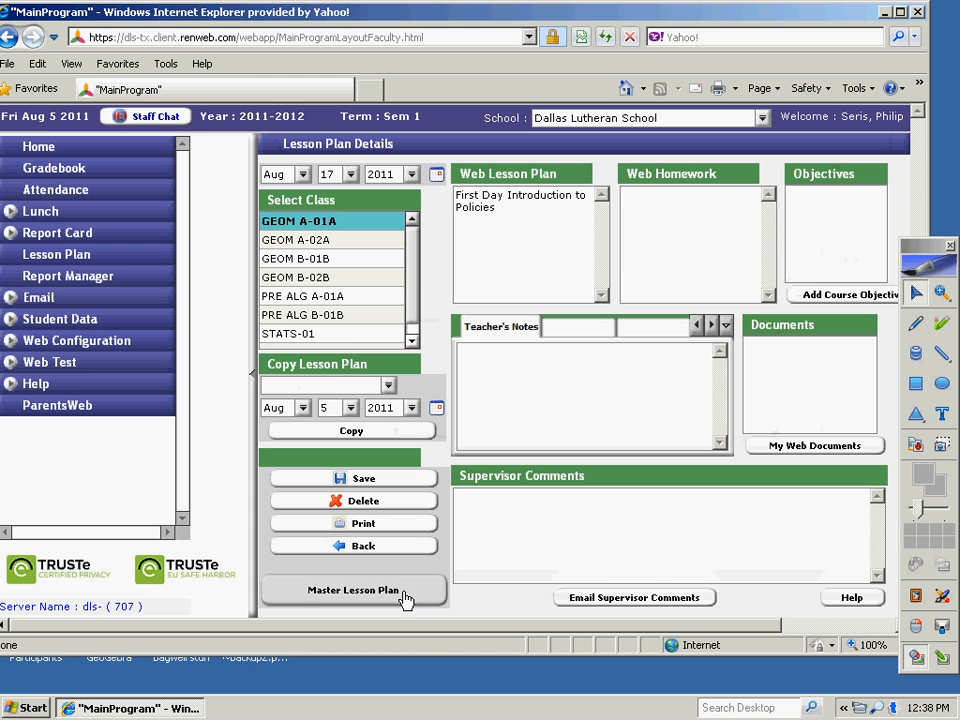
pyautogui.click(405, 598)
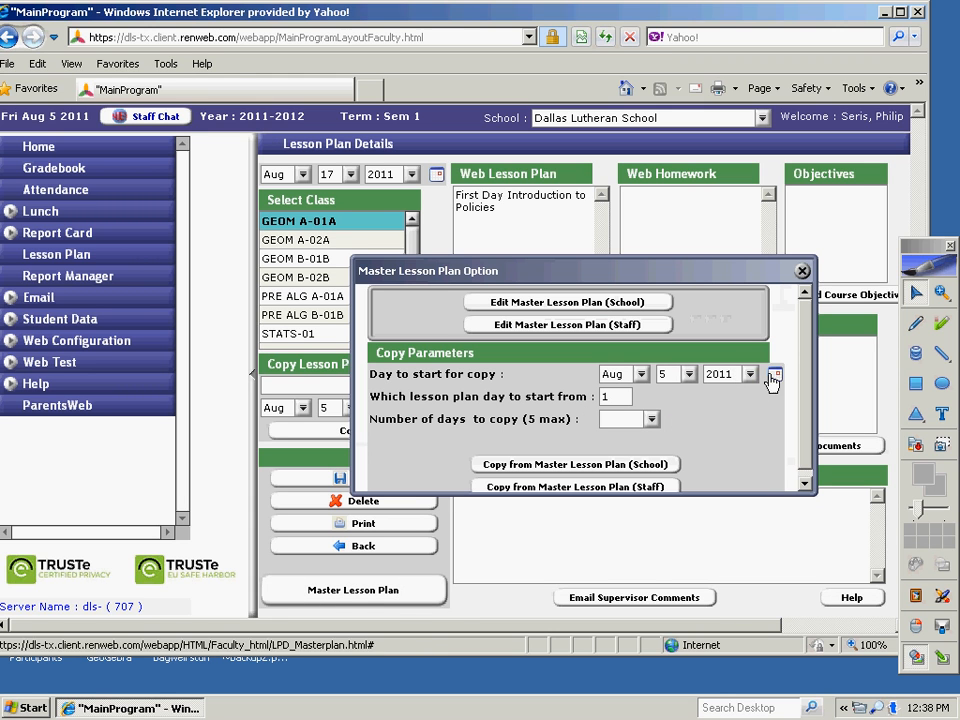
pyautogui.click(774, 375)
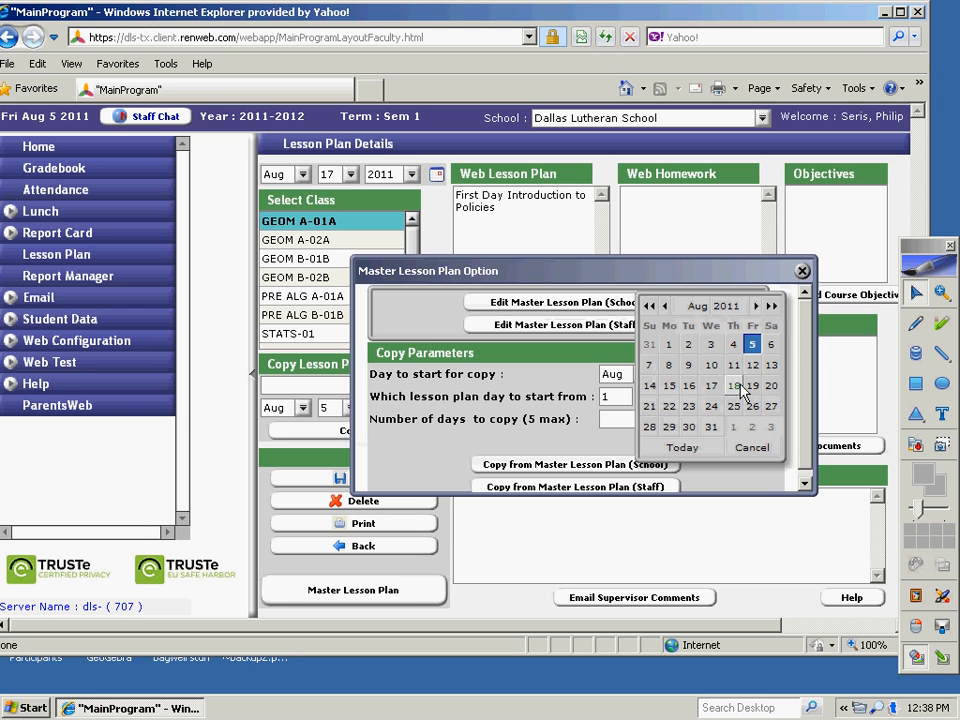
pyautogui.click(669, 406)
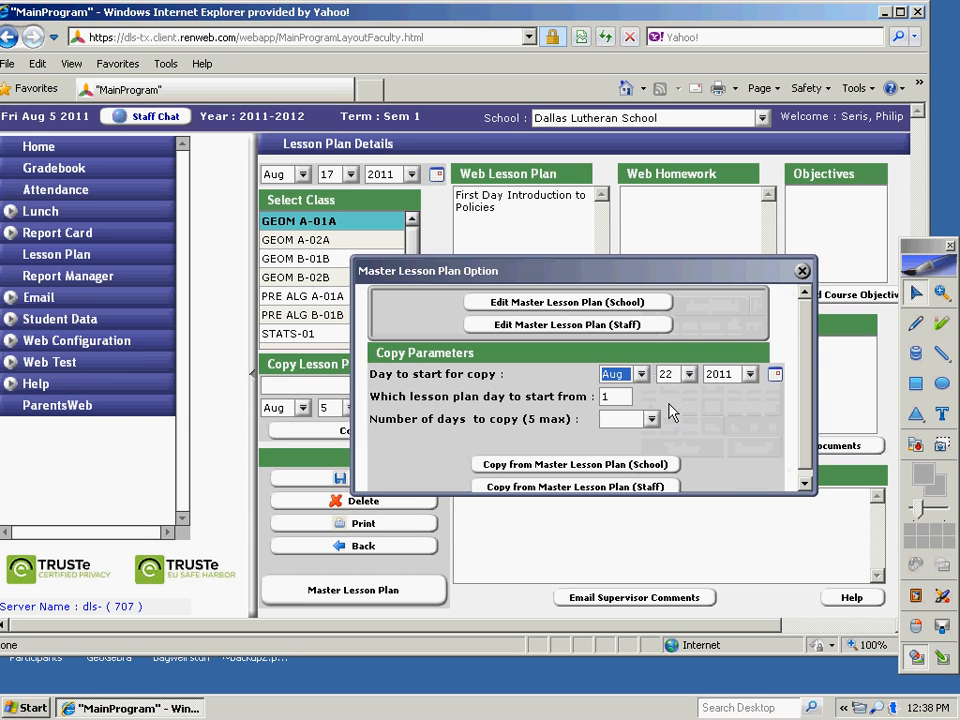
pyautogui.click(611, 397)
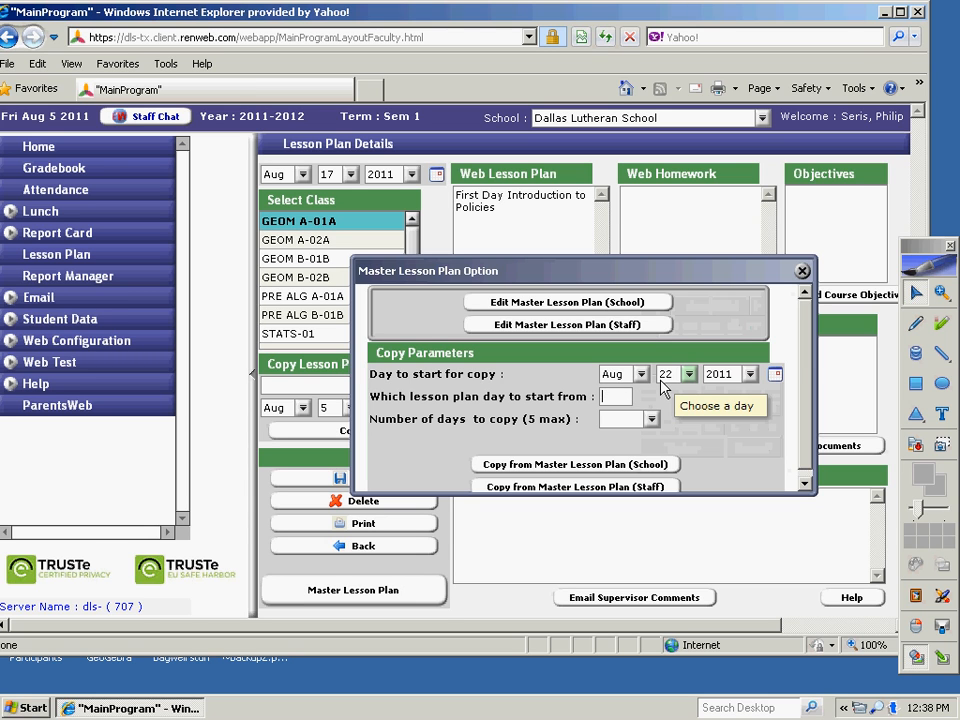
pyautogui.click(651, 420)
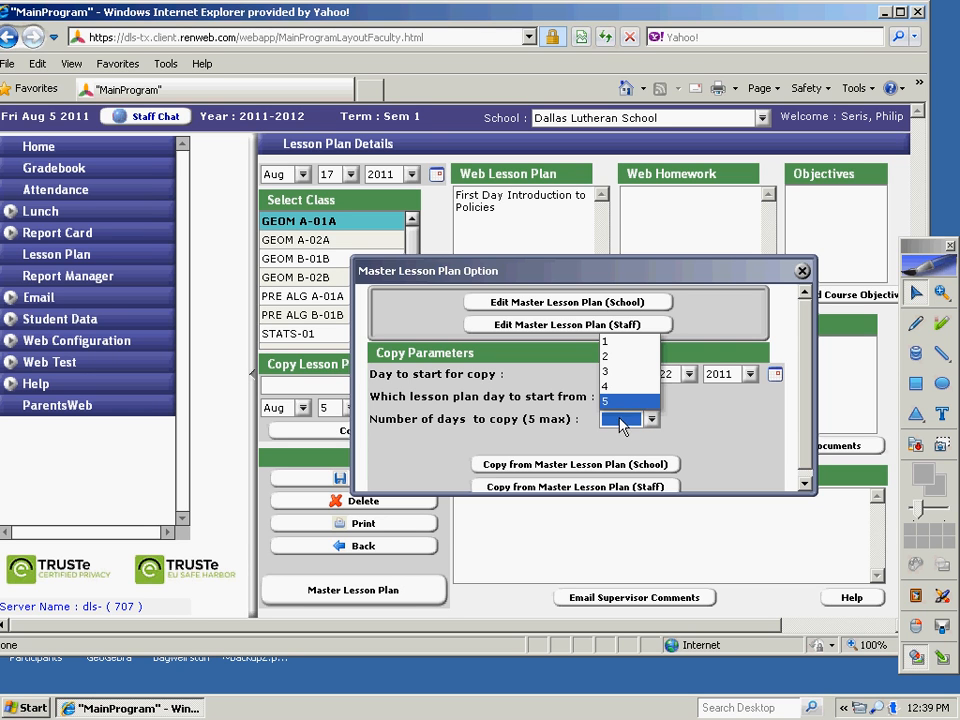
pyautogui.click(630, 401)
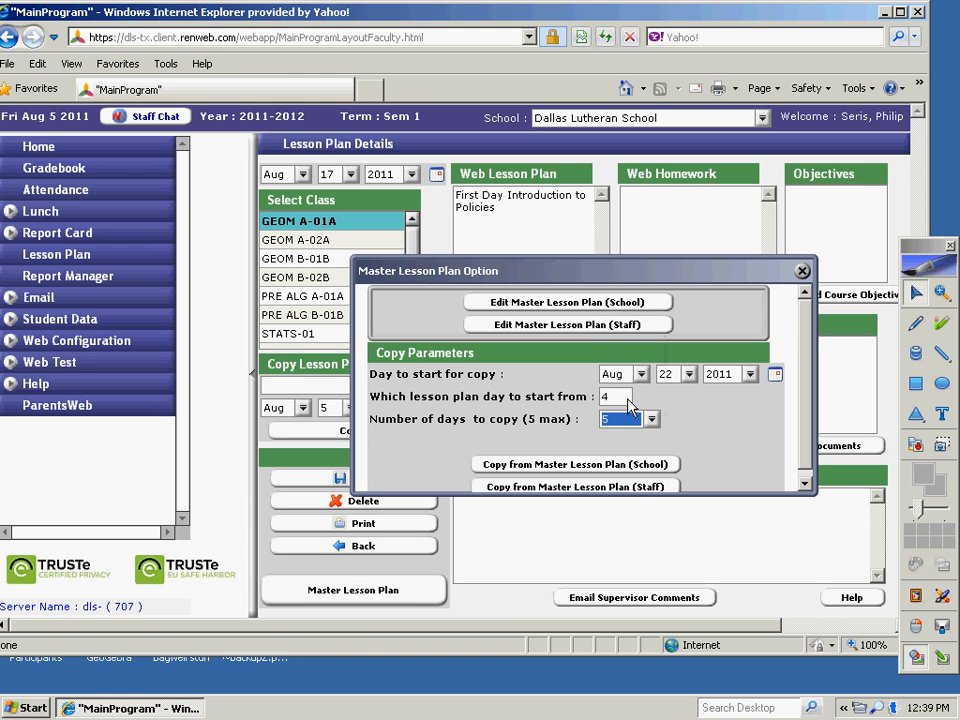
# - Copy the chosen days from the staff master lesson plan, confirm the copying and close the options
pyautogui.click(621, 487)
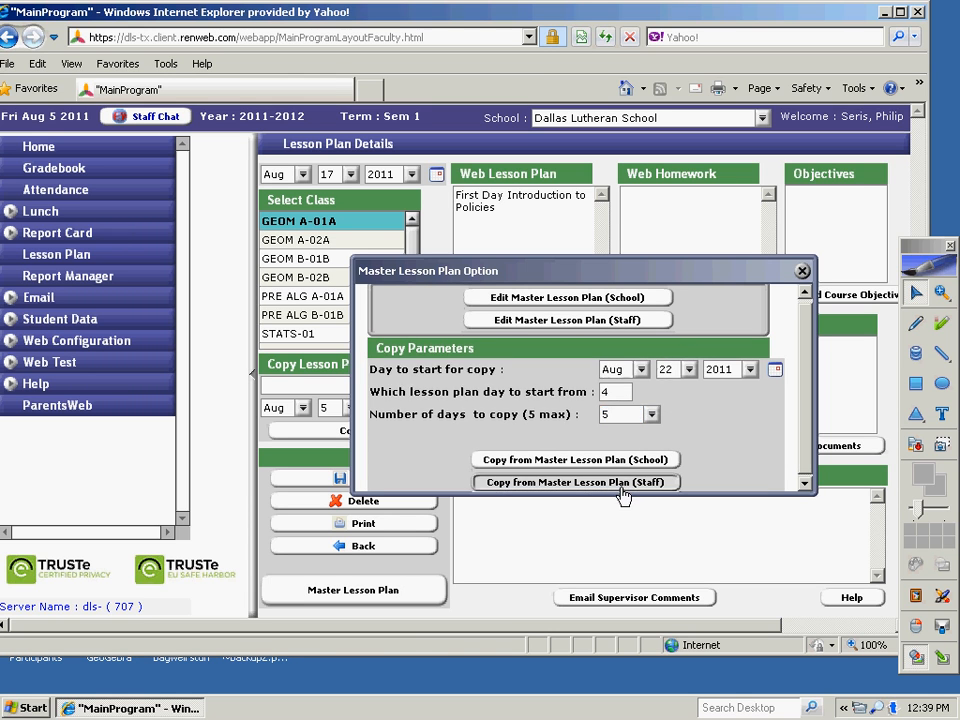
pyautogui.click(554, 404)
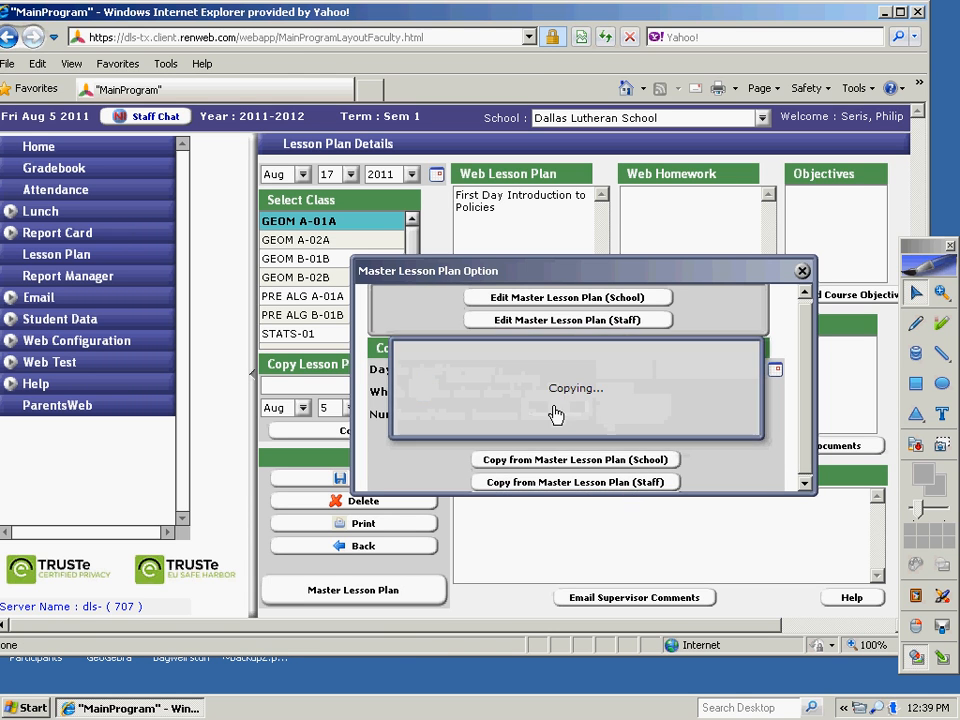
pyautogui.click(600, 412)
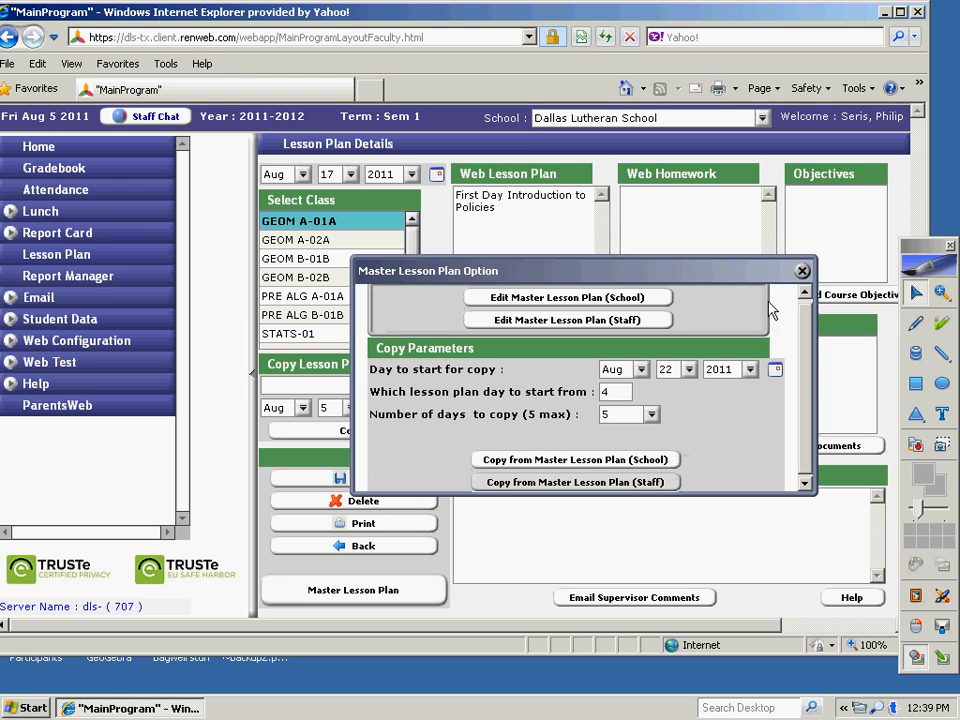
pyautogui.click(801, 270)
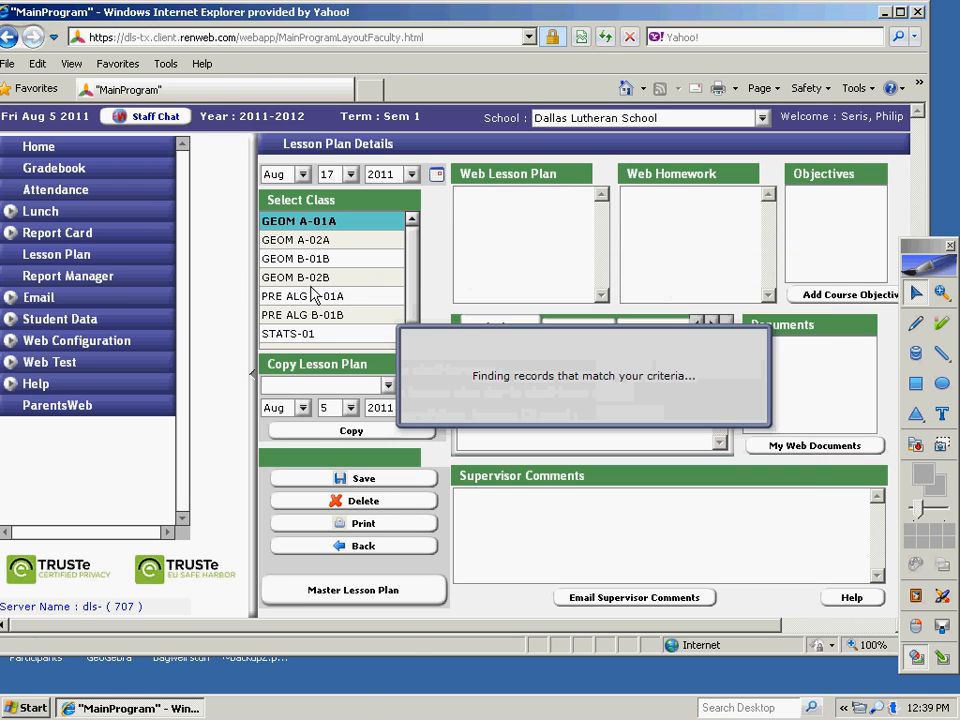
# - Go back to the weekly lesson plan and show the week starting August 22, 2011 to check the copied lessons
pyautogui.click(42, 254)
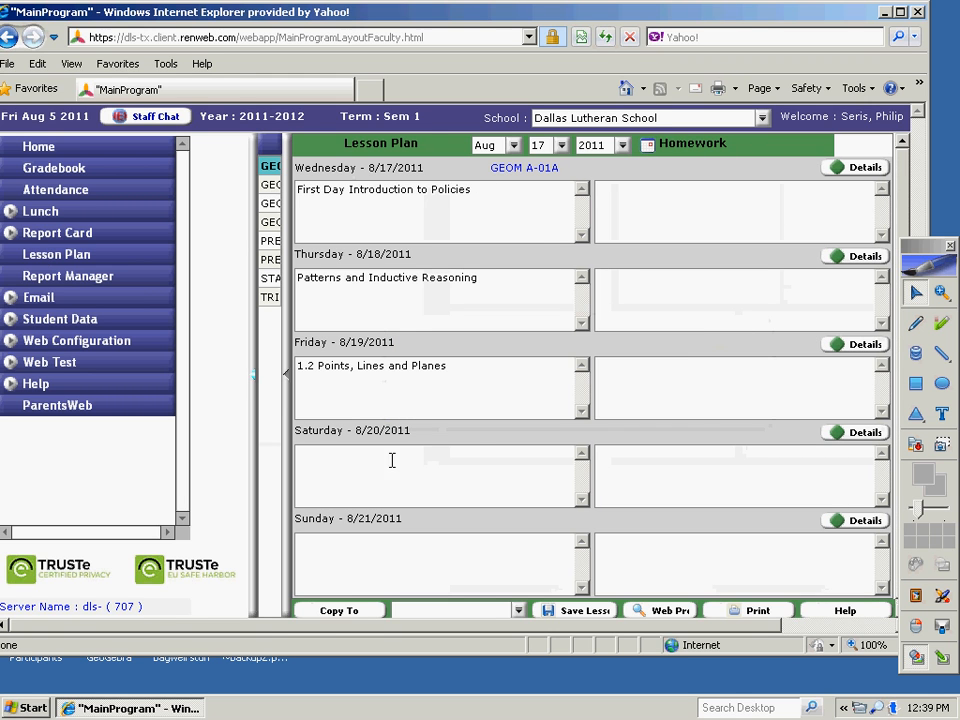
pyautogui.click(561, 145)
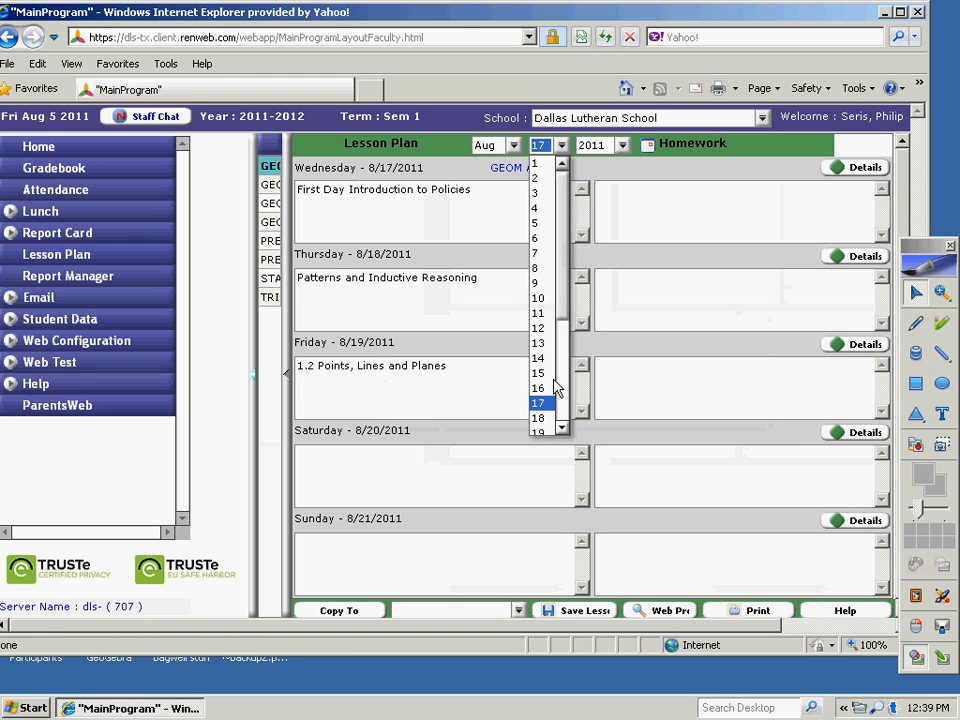
pyautogui.click(561, 428)
pyautogui.click(542, 425)
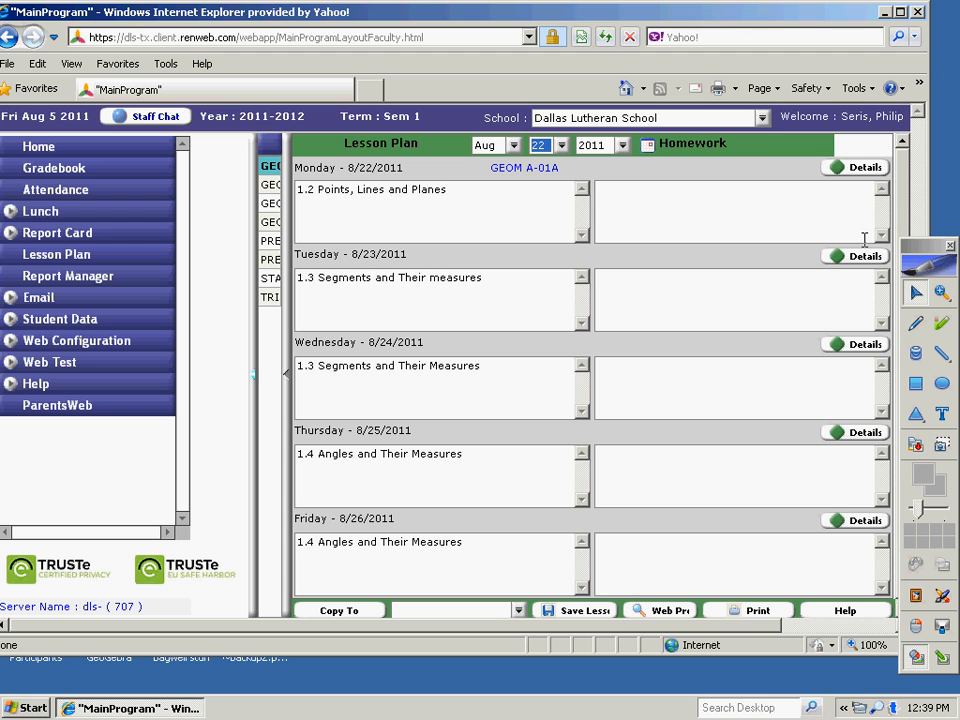
pyautogui.click(944, 596)
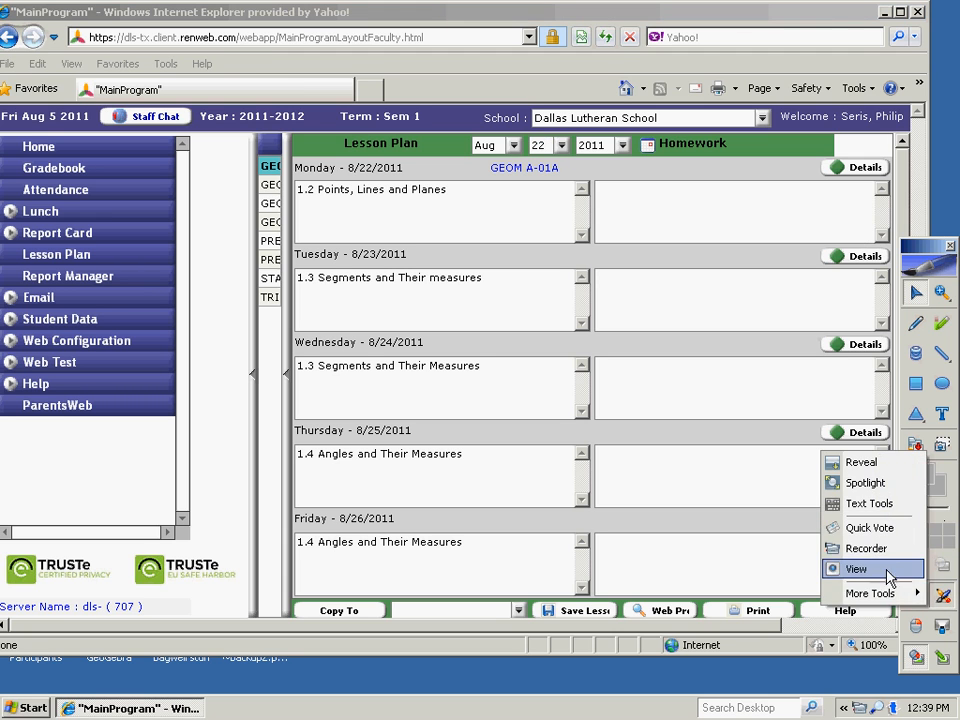